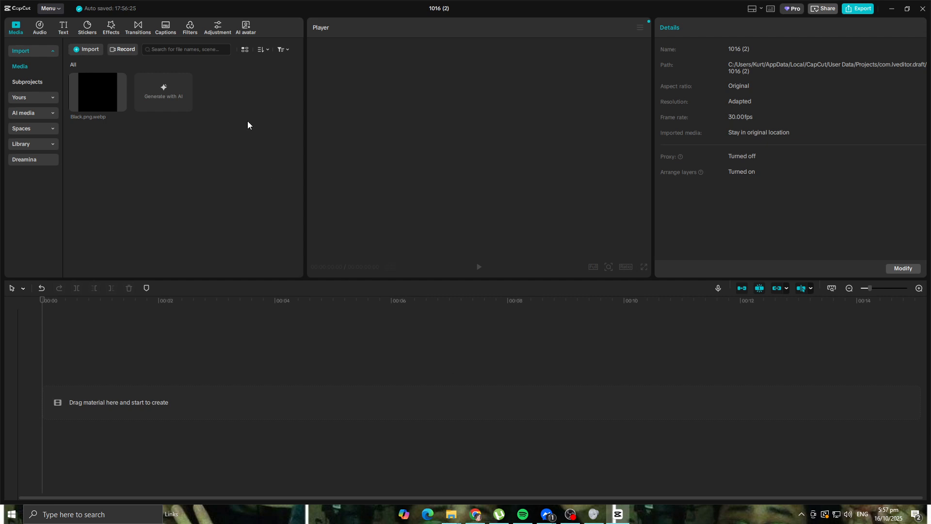
# Step: Place Black.png.webp at the start of the timeline and add a default text clip above it, extended to the same 5-second length
pyautogui.moveTo(97, 104); pyautogui.dragTo(87, 410)
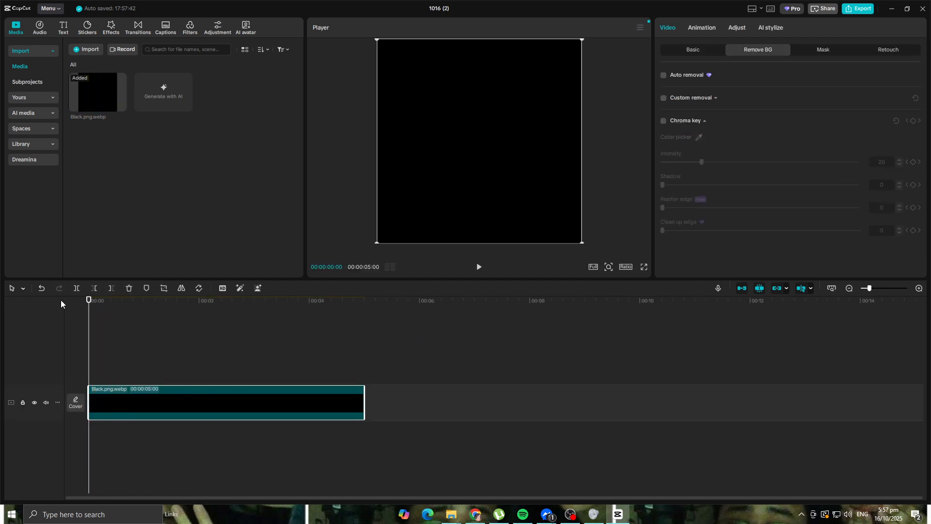
pyautogui.click(62, 32)
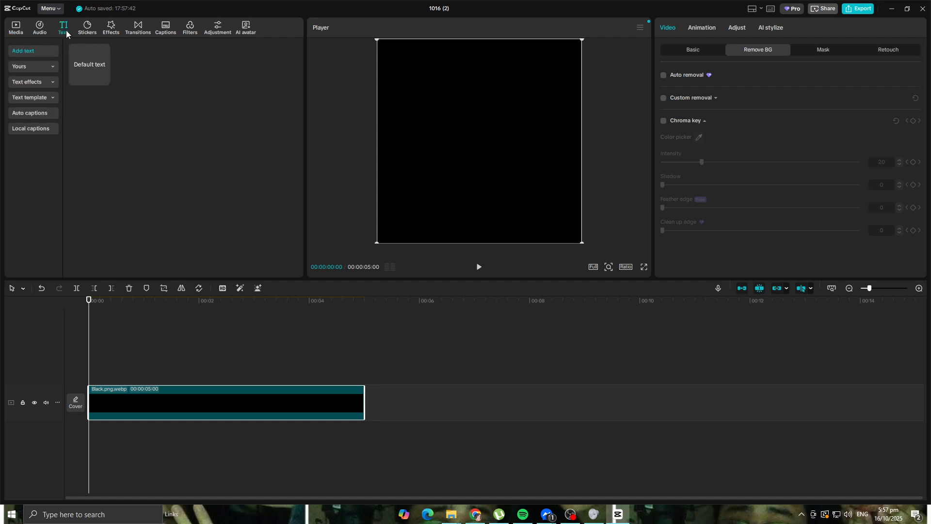
pyautogui.click(83, 68)
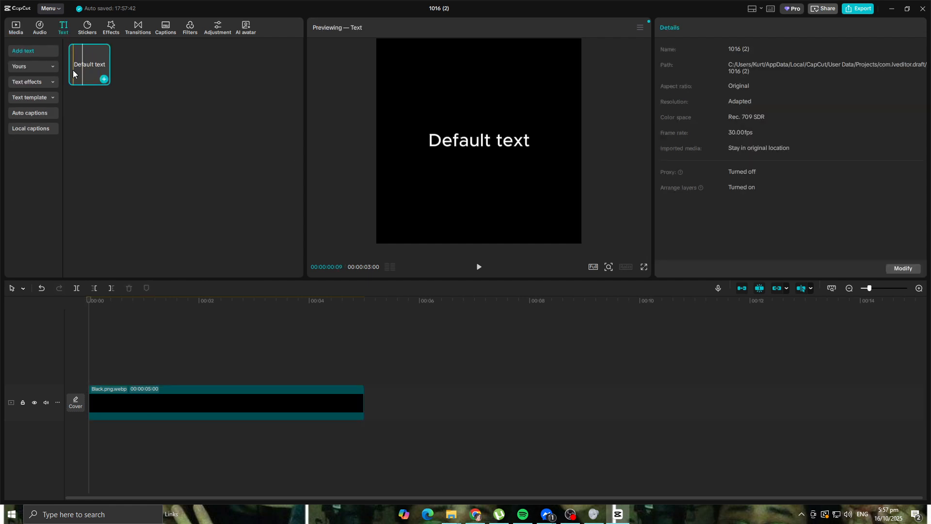
pyautogui.moveTo(89, 68); pyautogui.dragTo(92, 365)
pyautogui.moveTo(253, 376); pyautogui.dragTo(364, 386)
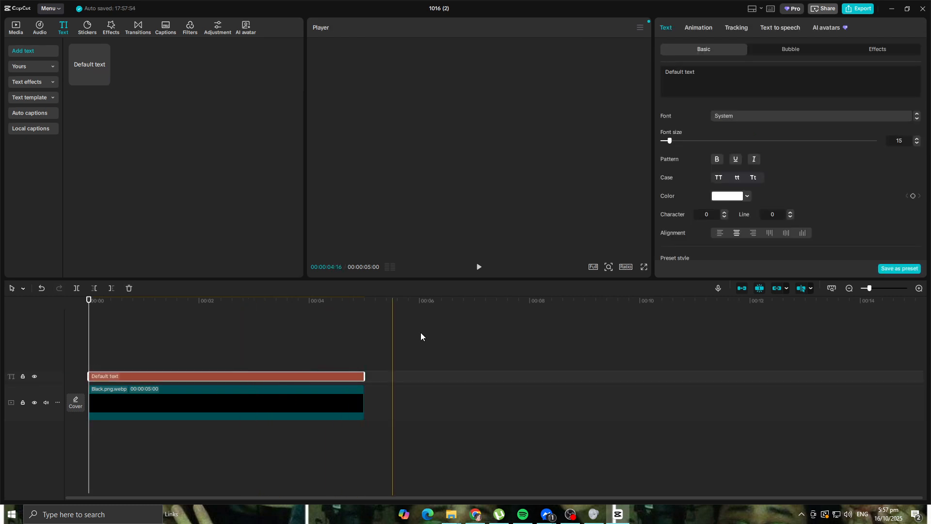
# Step: Apply the red preset style with a white outline to the default text
pyautogui.scroll(-3, 792, 131)
pyautogui.scroll(1, 763, 160)
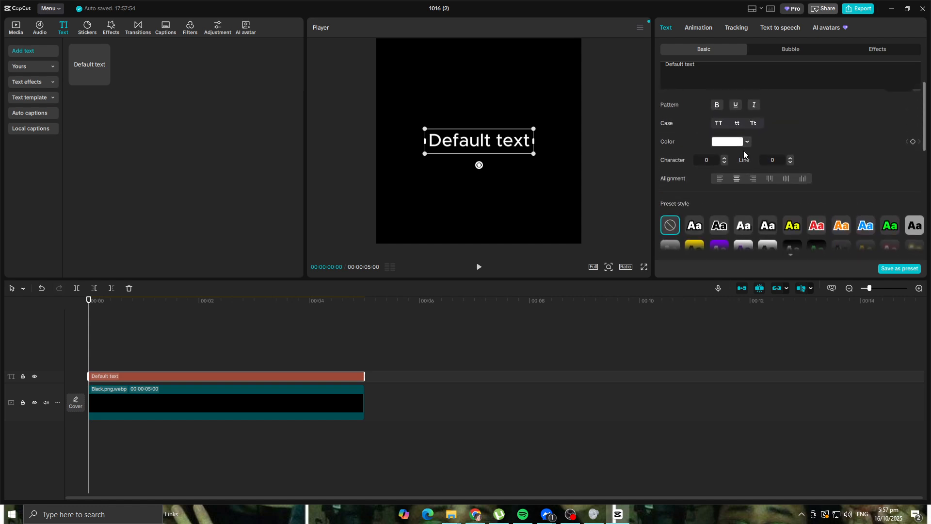
pyautogui.scroll(2, 743, 151)
pyautogui.scroll(-2, 760, 204)
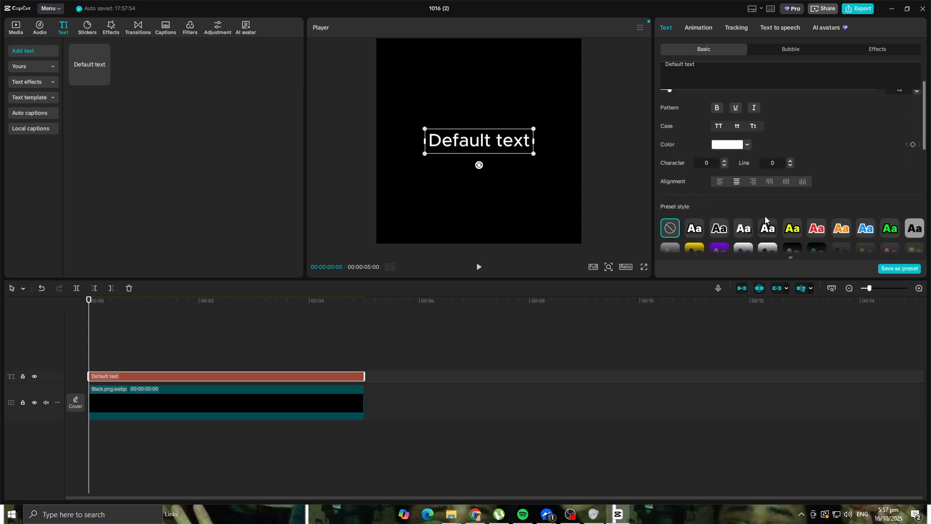
pyautogui.scroll(-1, 744, 228)
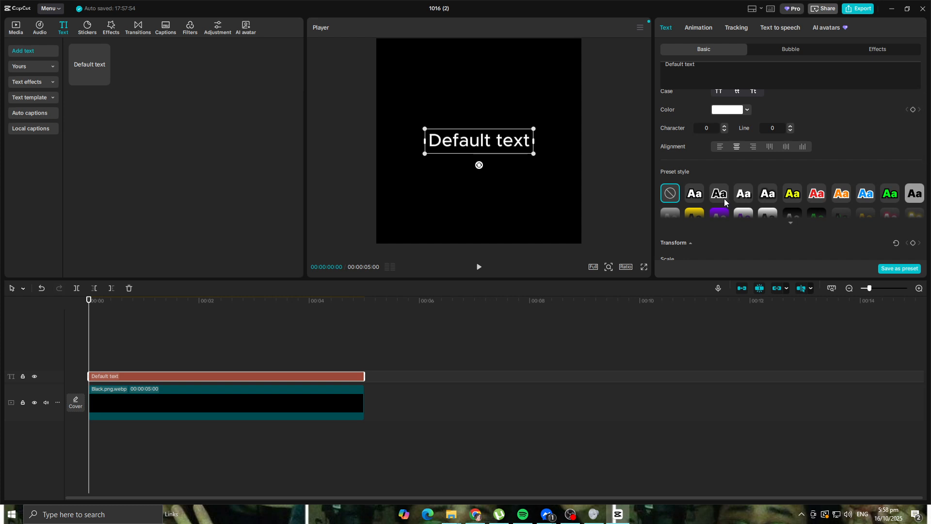
pyautogui.scroll(-1, 824, 194)
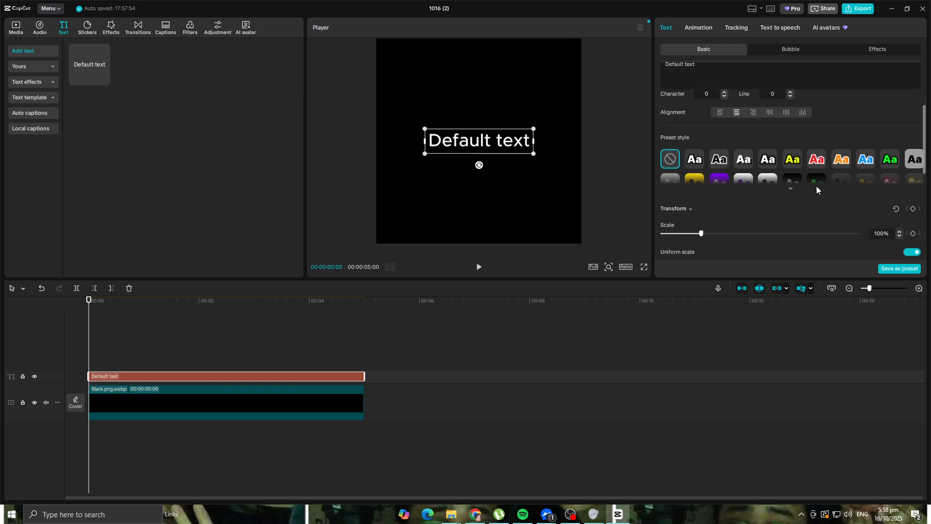
pyautogui.click(790, 188)
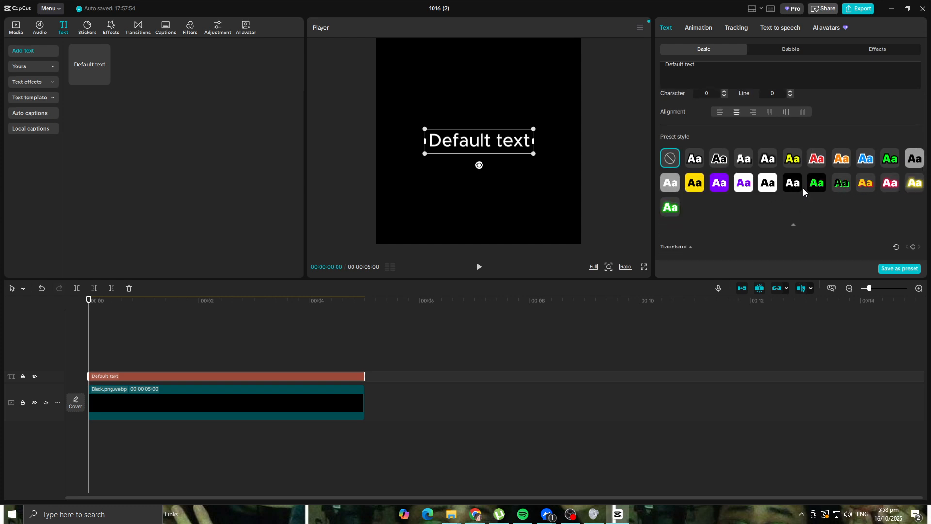
pyautogui.click(818, 162)
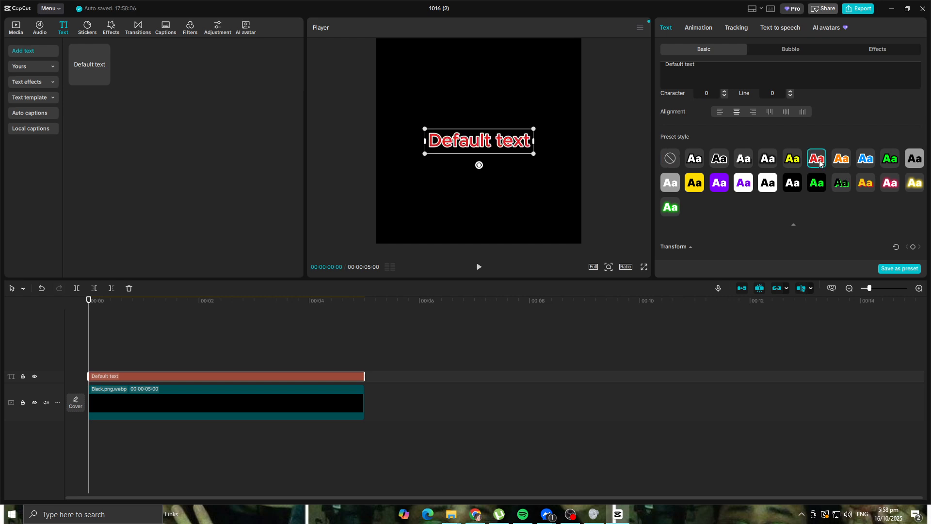
# Step: Try the Montserrat font on the text and settle on Mitr-Bd
pyautogui.scroll(3, 699, 158)
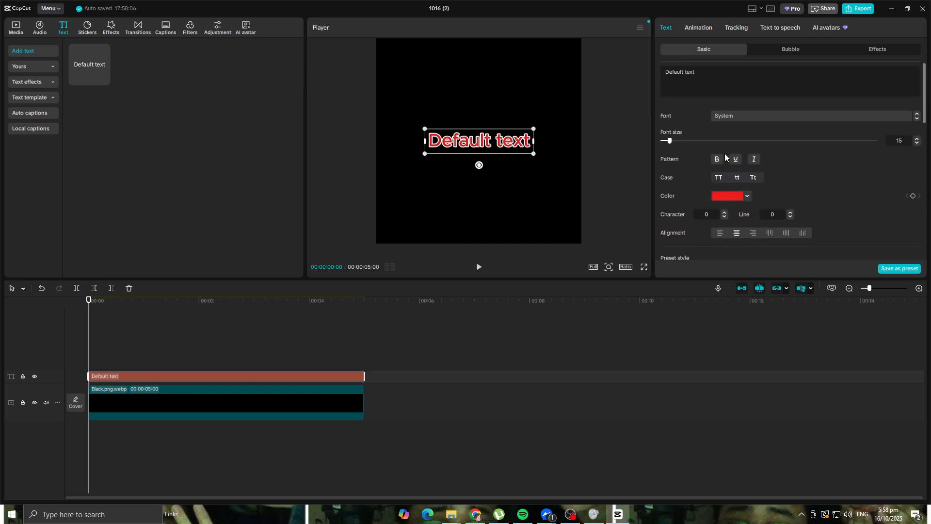
pyautogui.click(755, 118)
pyautogui.scroll(-3, 755, 236)
pyautogui.scroll(-5, 755, 247)
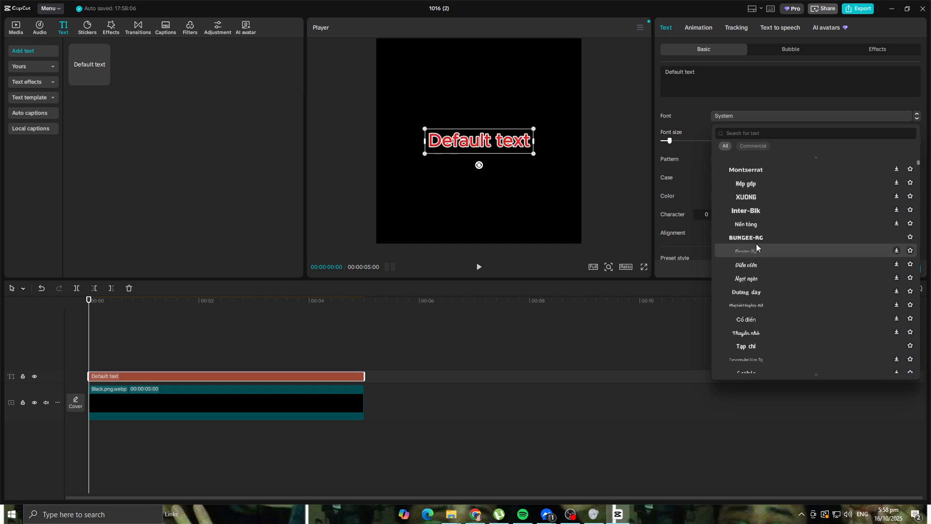
pyautogui.click(757, 169)
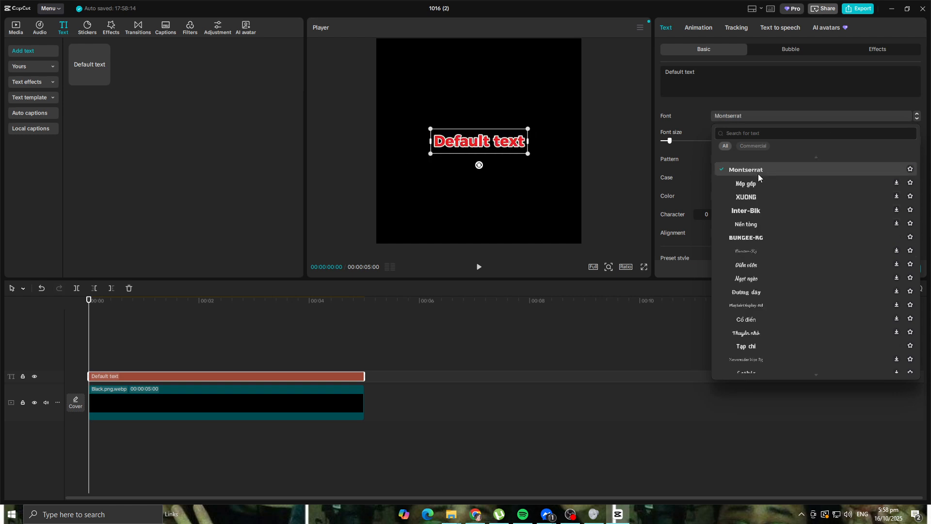
pyautogui.scroll(-5, 771, 233)
pyautogui.scroll(-5, 772, 247)
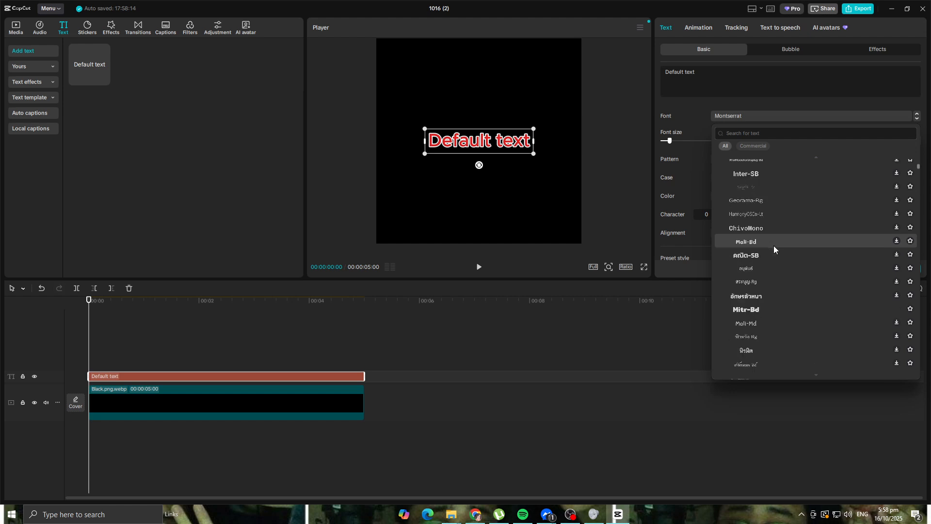
pyautogui.click(774, 312)
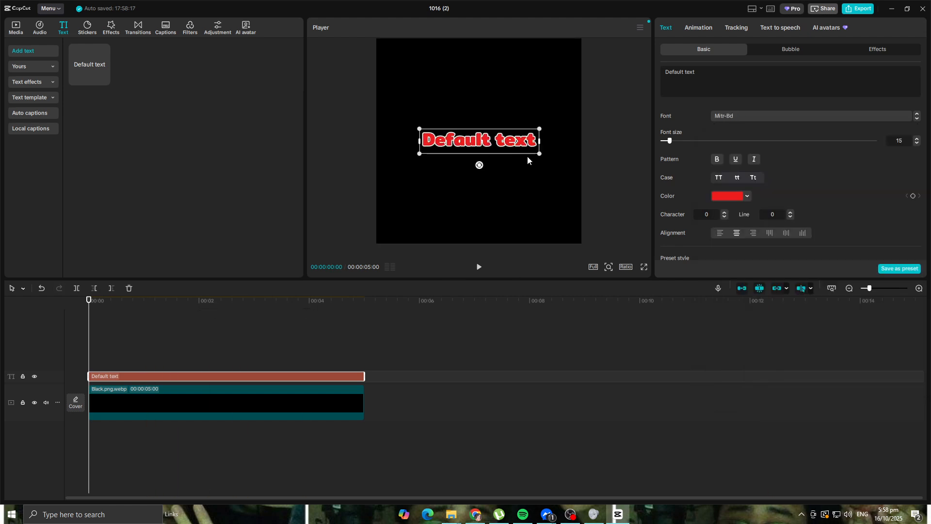
# Step: Enlarge the text to about 144% scale, centred in the frame, and change its fill colour to green 60FF00
pyautogui.moveTo(542, 152); pyautogui.dragTo(580, 178)
pyautogui.moveTo(468, 136)
pyautogui.mouseDown()
pyautogui.moveTo(469, 146)
pyautogui.moveTo(471, 135)
pyautogui.moveTo(479, 141)
pyautogui.mouseUp()
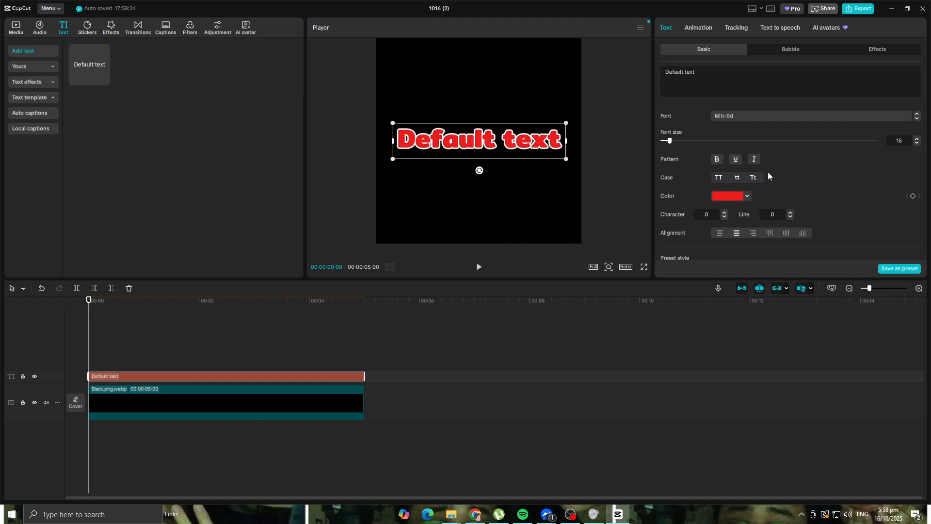
pyautogui.scroll(-3, 767, 172)
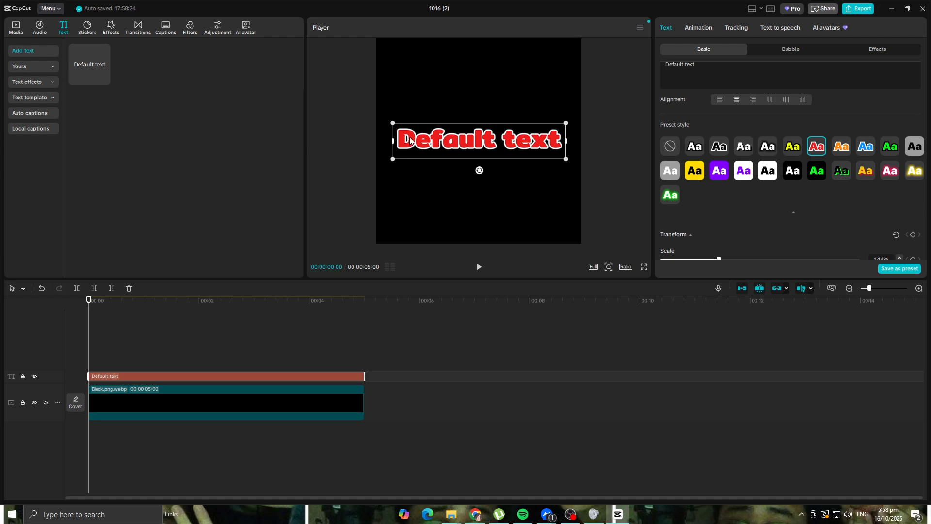
pyautogui.scroll(4, 861, 169)
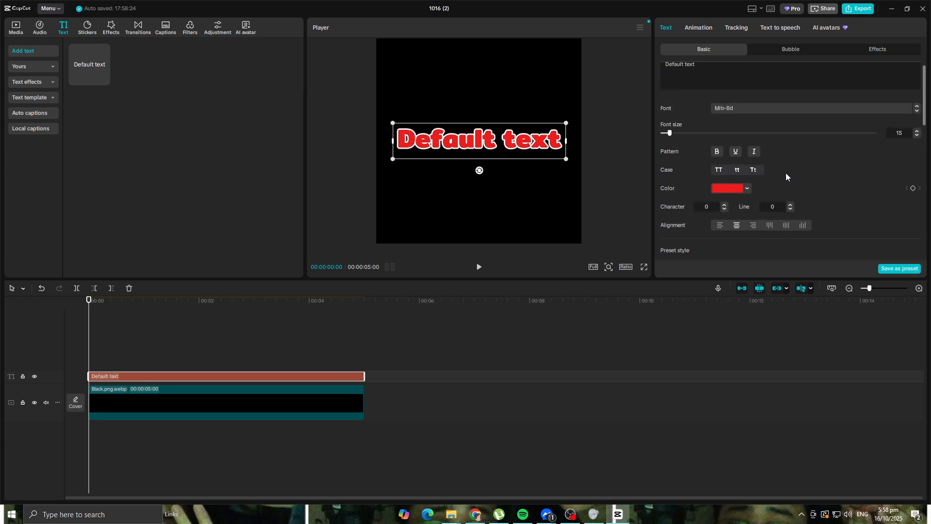
pyautogui.click(748, 188)
pyautogui.moveTo(709, 271); pyautogui.dragTo(735, 271)
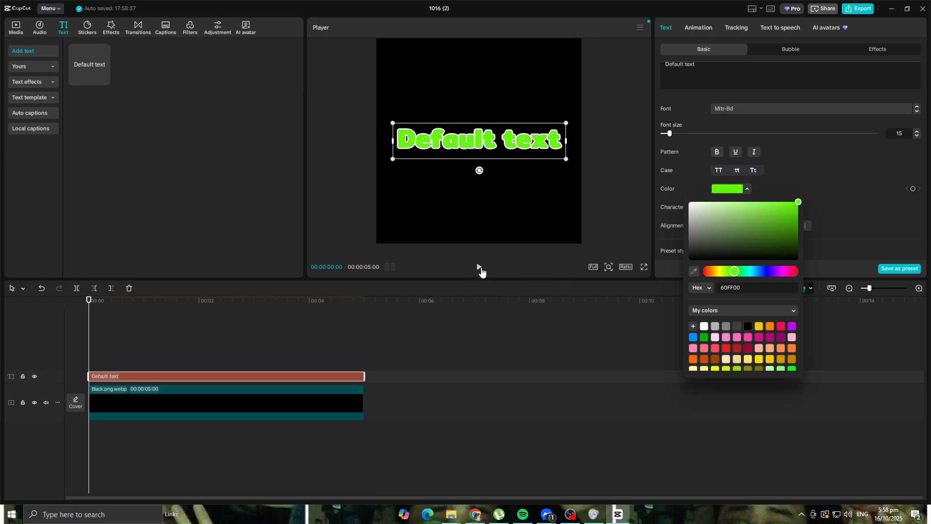
pyautogui.click(534, 329)
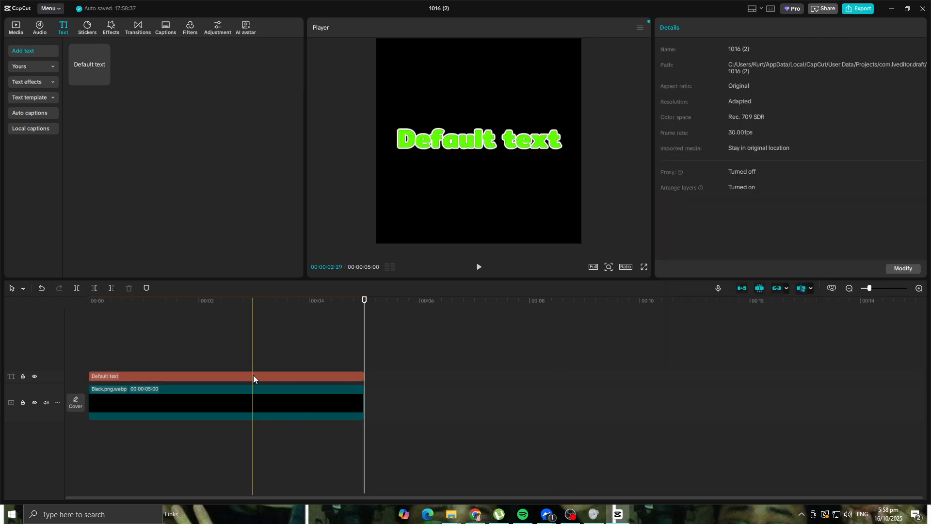
# Step: Replace the default wording of the text clip with "Guide Glimpse"
pyautogui.click(253, 375)
pyautogui.click(707, 77)
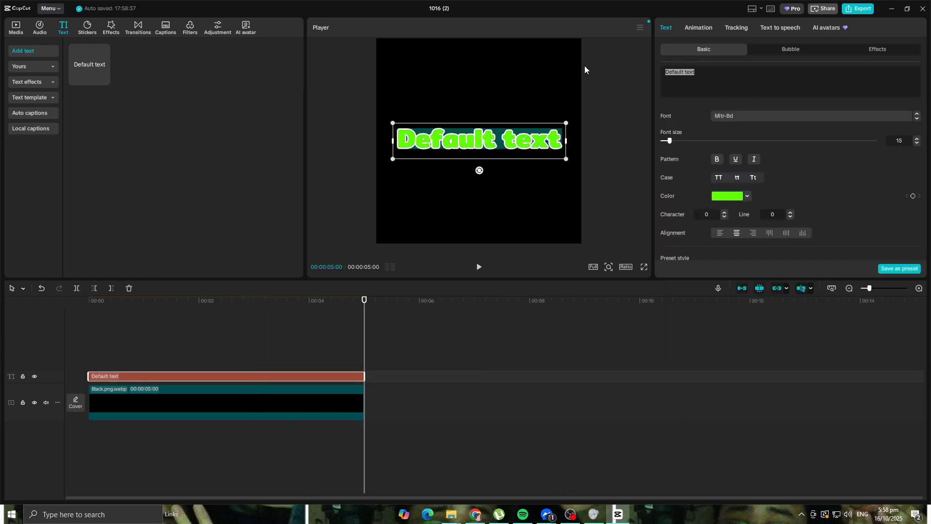
pyautogui.write('Gui')
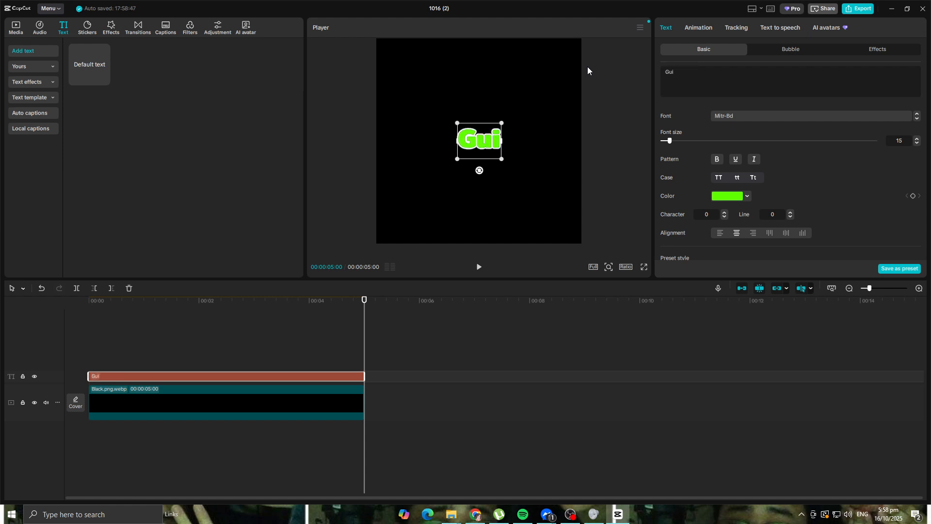
pyautogui.write('de Glimpse')
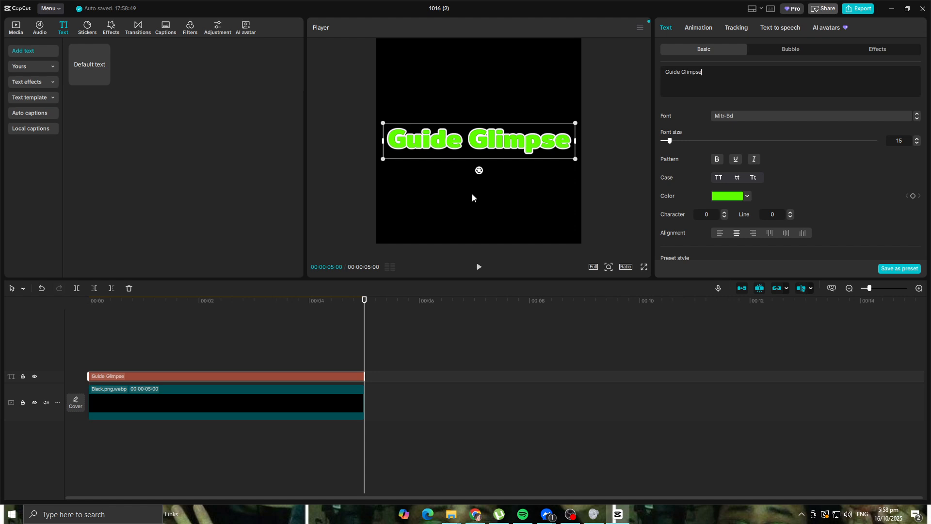
# Step: Preview the opening of the video from the start of the timeline
pyautogui.click(473, 219)
pyautogui.click(192, 301)
pyautogui.moveTo(138, 286); pyautogui.dragTo(22, 289)
pyautogui.press('space')
pyautogui.press('space')
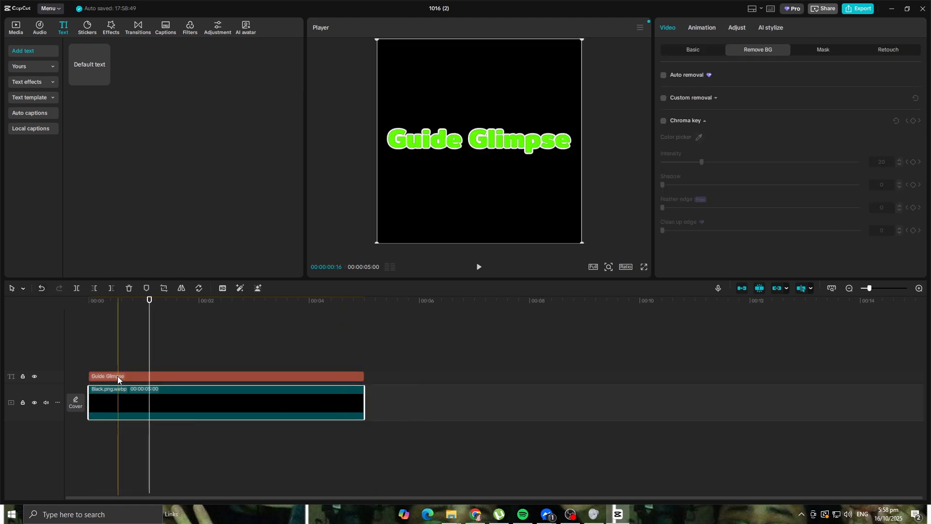
# Step: Shrink the Guide Glimpse text to about half the frame's width and return the playhead to the start
pyautogui.click(118, 378)
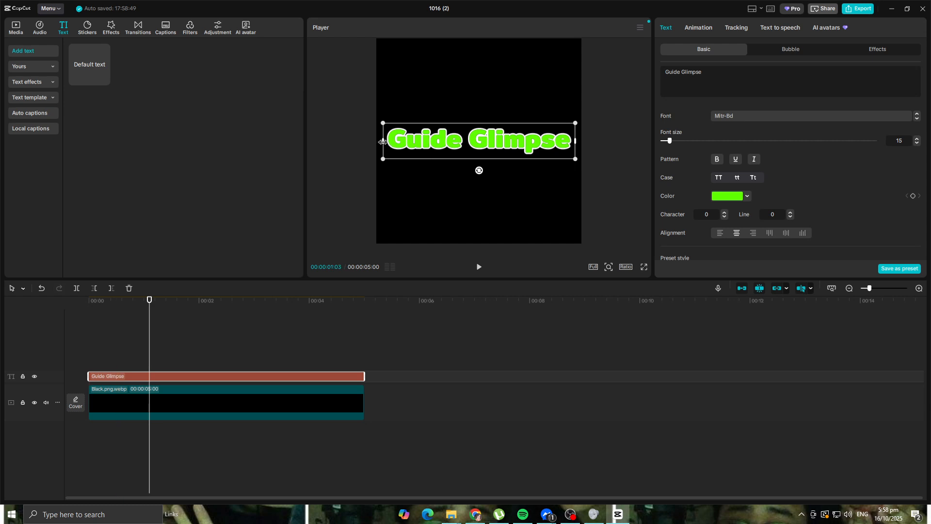
pyautogui.moveTo(575, 159); pyautogui.dragTo(533, 151)
pyautogui.moveTo(149, 300); pyautogui.dragTo(26, 298)
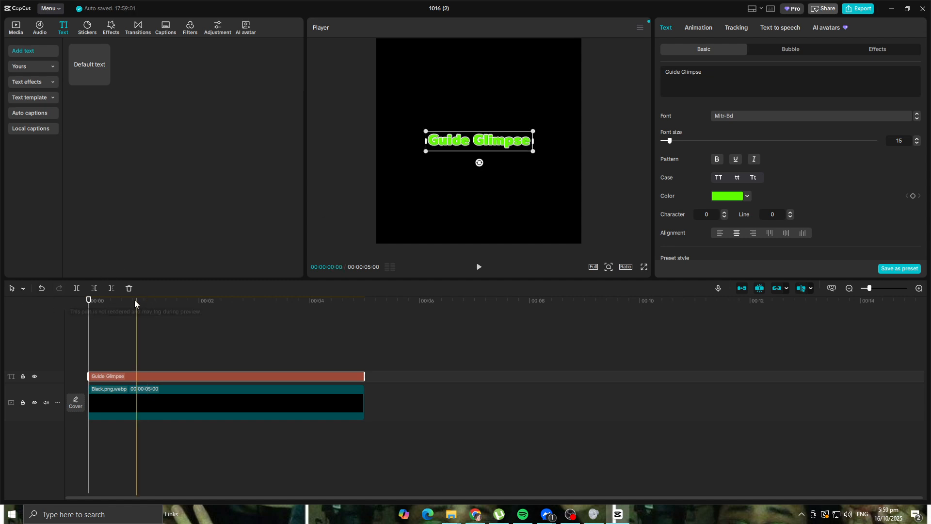
# Step: Examine the animation, tracking, basic, bubble and effects options available for the Guide Glimpse text
pyautogui.click(697, 30)
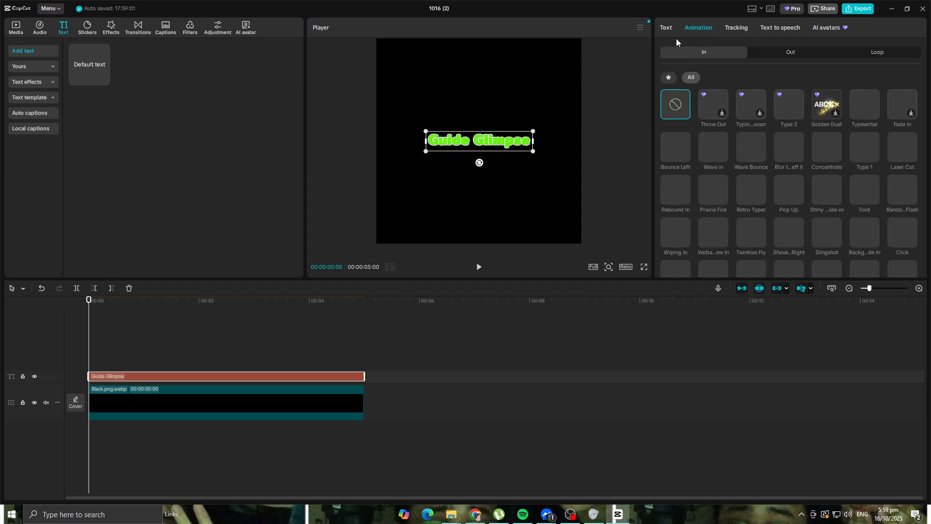
pyautogui.click(736, 28)
pyautogui.click(668, 29)
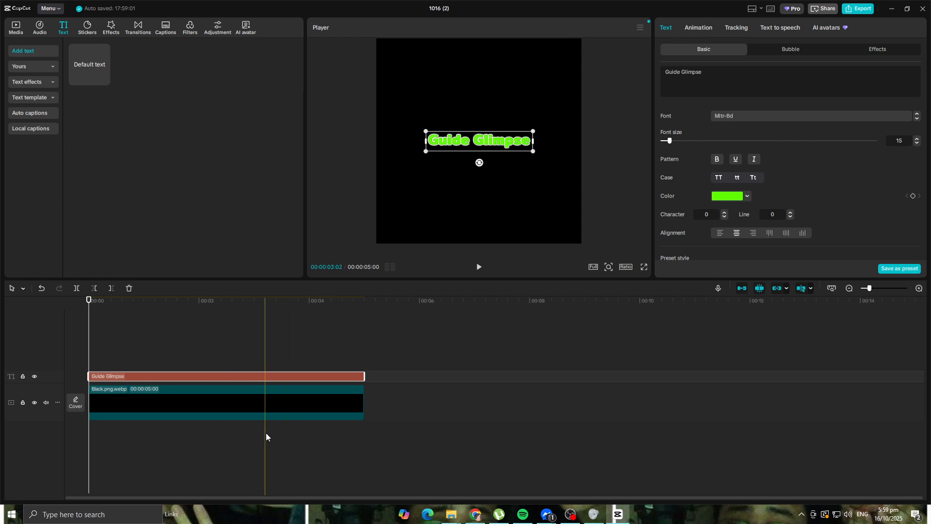
pyautogui.scroll(-3, 732, 155)
pyautogui.scroll(3, 727, 196)
pyautogui.scroll(-2, 727, 199)
pyautogui.scroll(3, 726, 193)
pyautogui.click(786, 50)
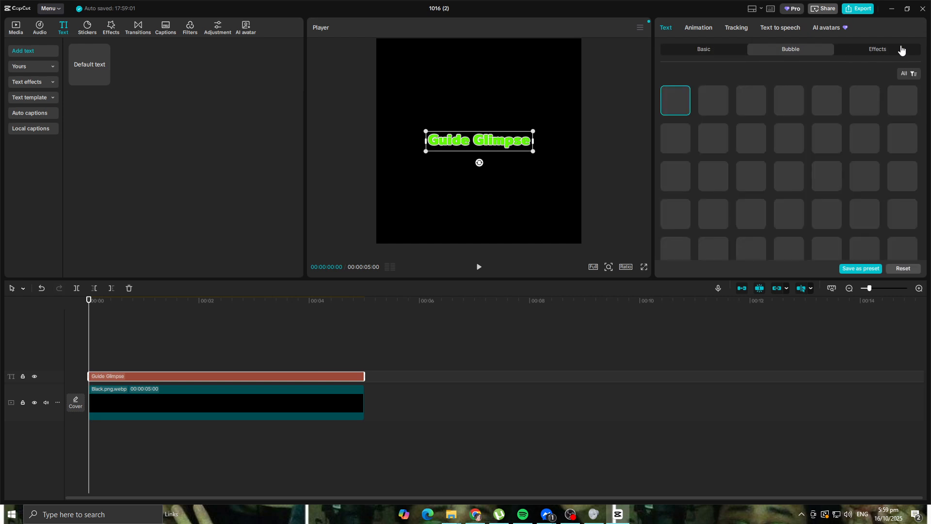
pyautogui.click(882, 51)
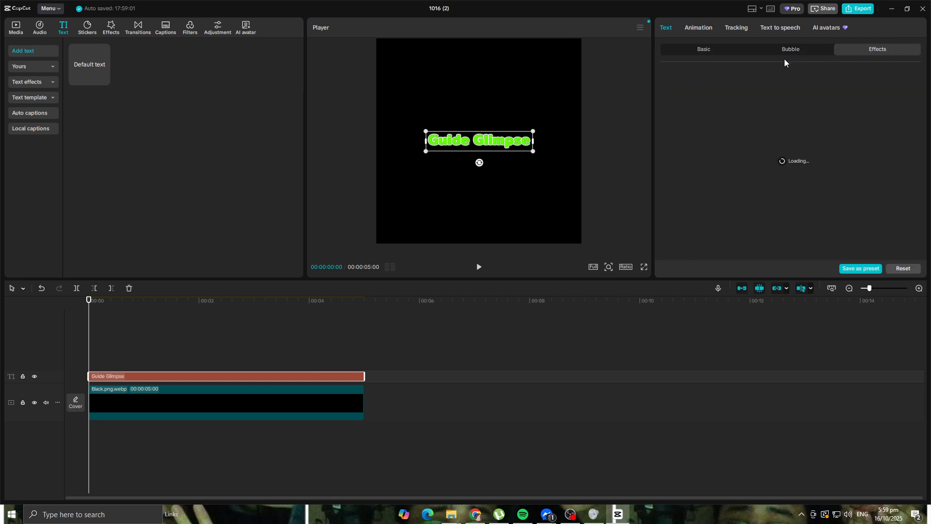
pyautogui.click(696, 27)
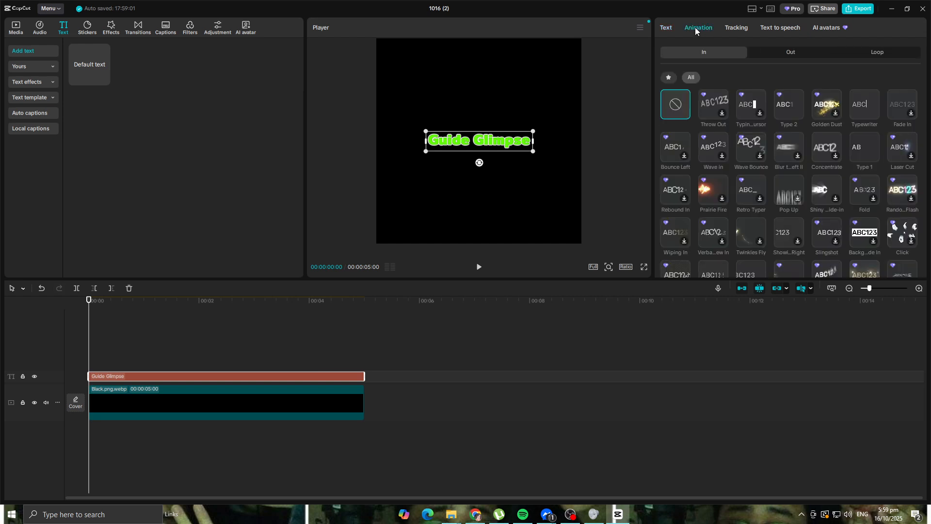
pyautogui.click(668, 29)
pyautogui.click(504, 422)
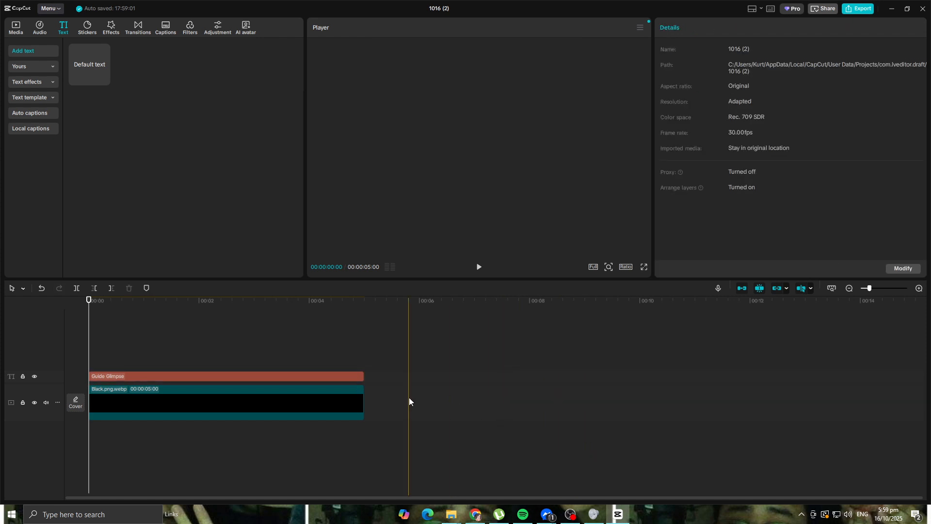
pyautogui.click(303, 376)
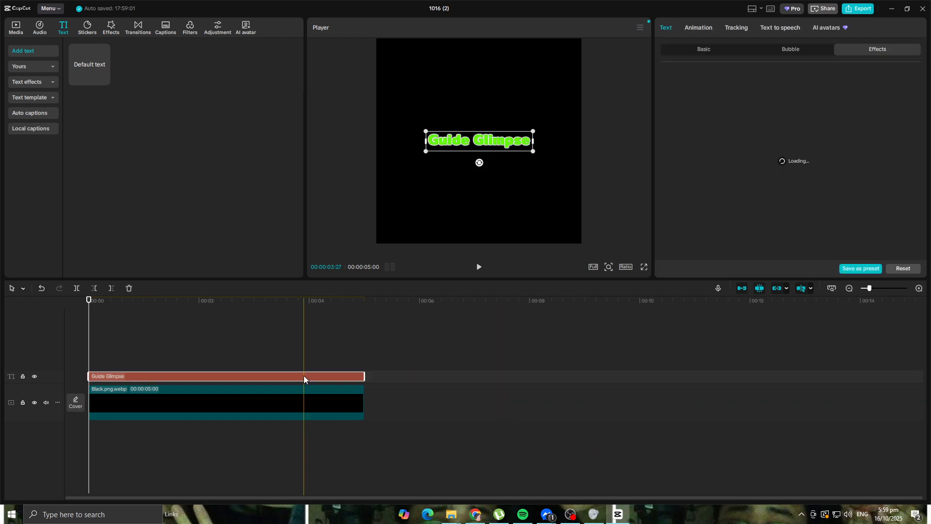
pyautogui.click(804, 56)
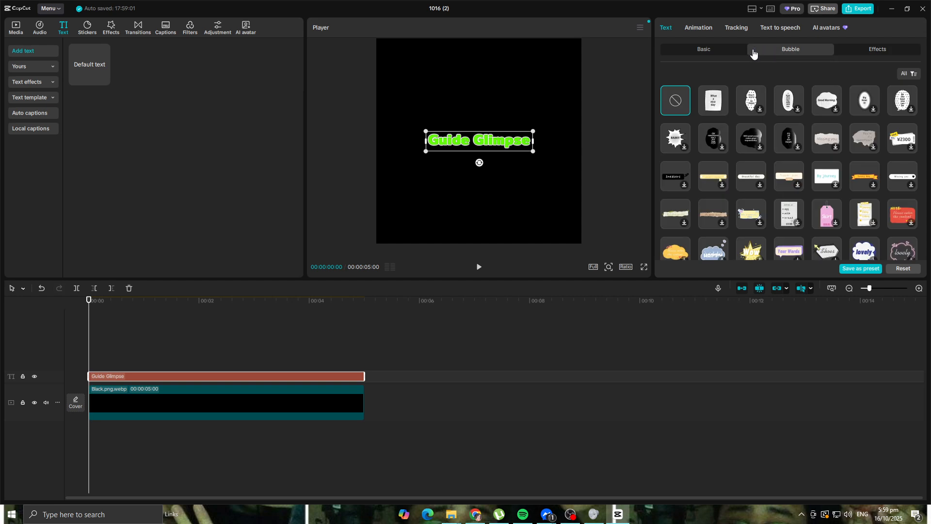
pyautogui.click(721, 50)
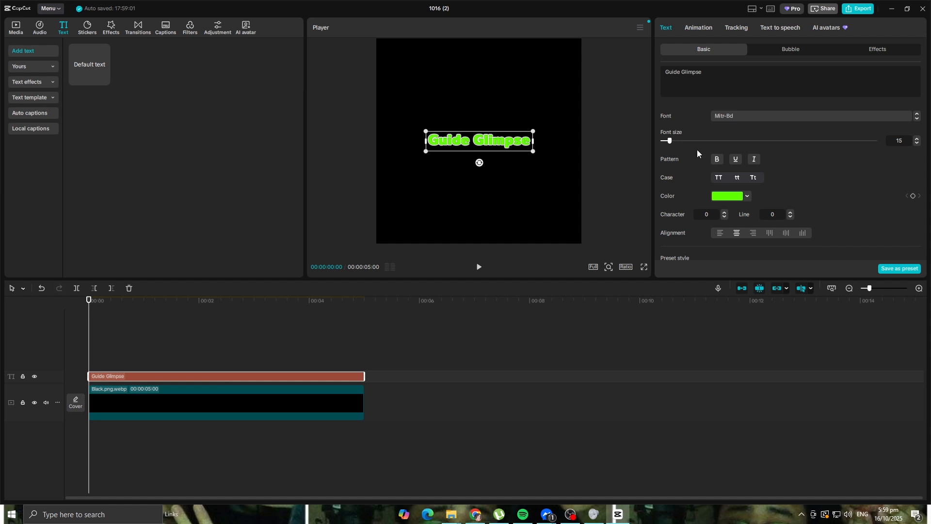
# Step: Combine the Guide Glimpse text and the black background clip into one compound clip
pyautogui.moveTo(216, 447); pyautogui.dragTo(267, 358)
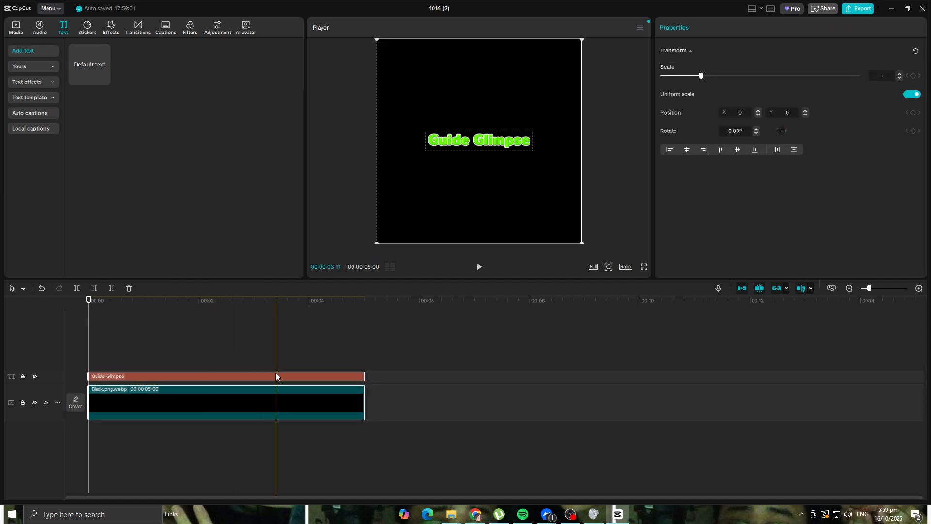
pyautogui.rightClick(303, 406)
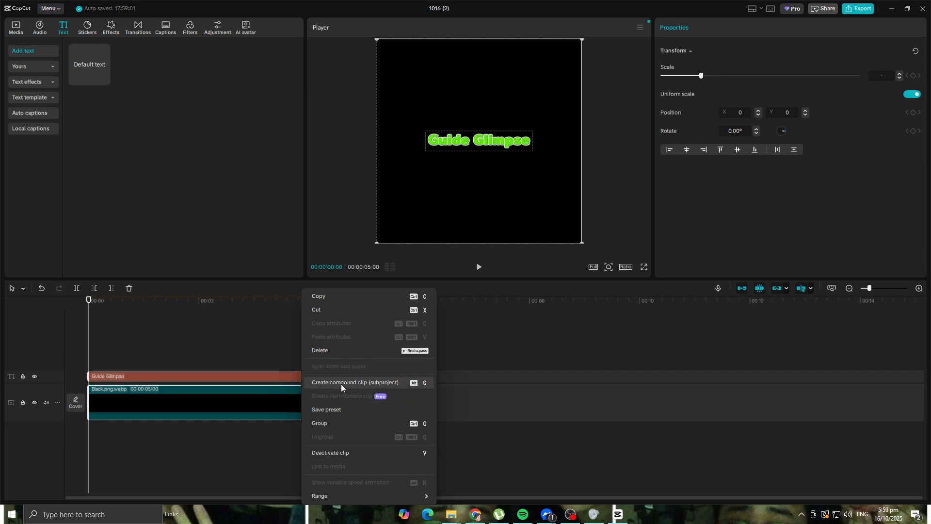
pyautogui.click(375, 383)
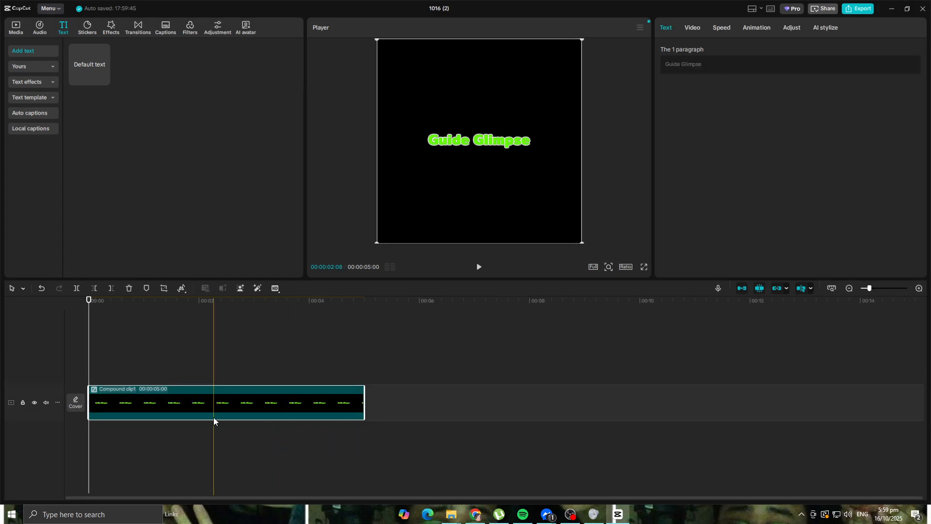
# Step: Add transform keyframes to the compound clip at the start and at 00:00:02:27, enlarging it to about 179% at the second one
pyautogui.click(694, 28)
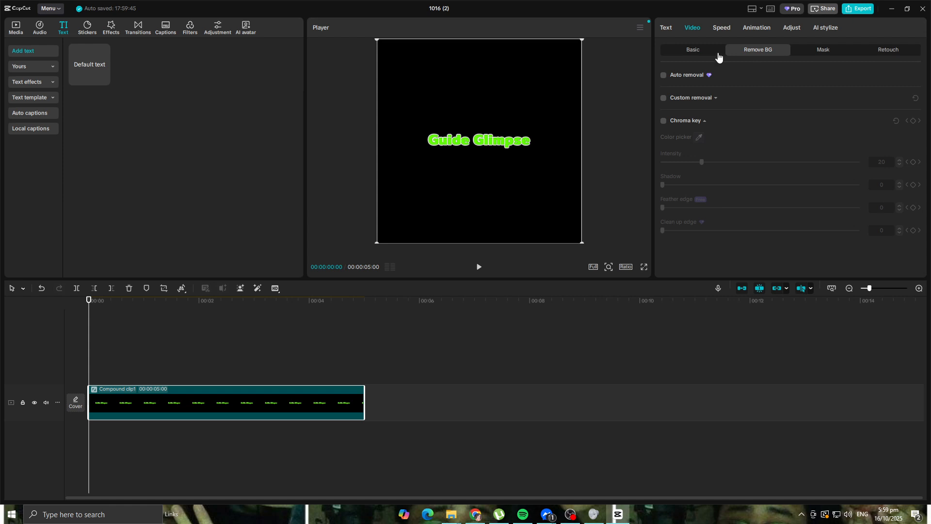
pyautogui.click(718, 50)
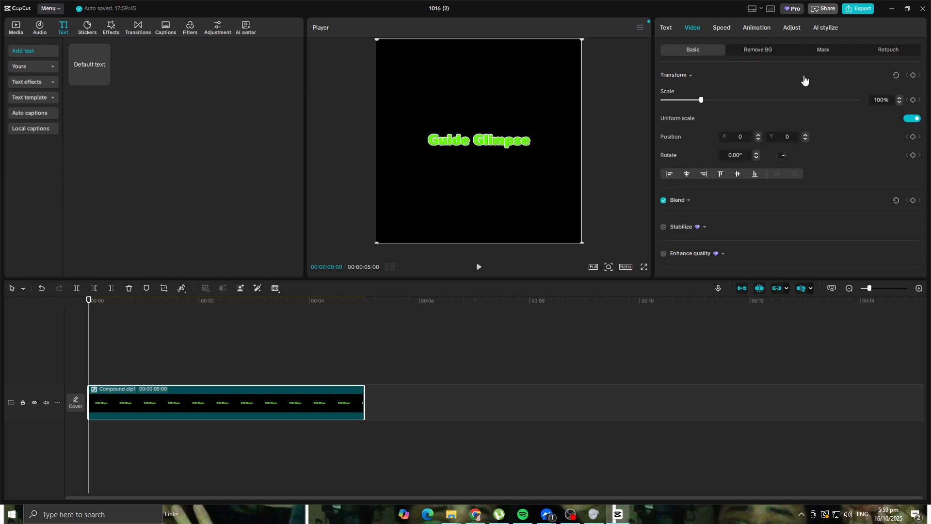
pyautogui.click(913, 76)
pyautogui.moveTo(89, 302); pyautogui.dragTo(249, 316)
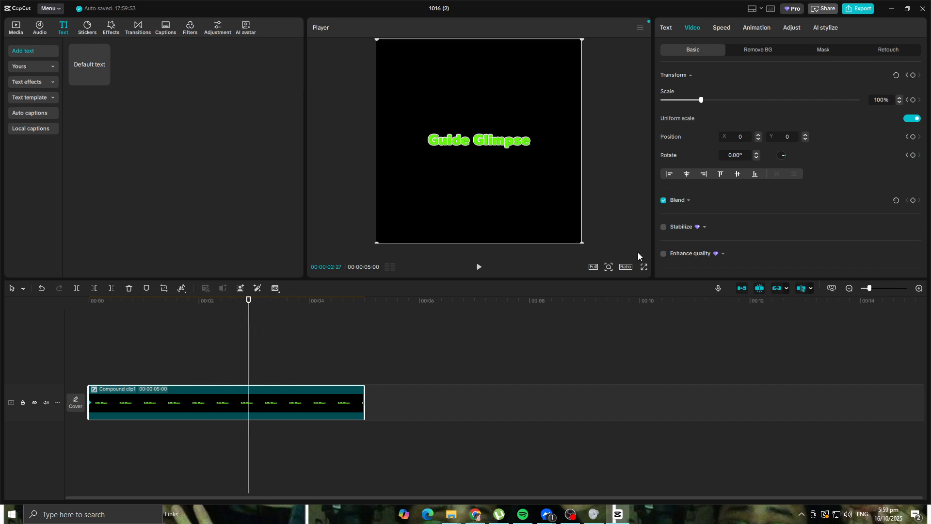
pyautogui.click(913, 75)
pyautogui.moveTo(583, 243); pyautogui.dragTo(705, 330)
# Step: Preview the title's zoom animation from the start and return the playhead to the beginning
pyautogui.moveTo(252, 306); pyautogui.dragTo(24, 301)
pyautogui.press('space')
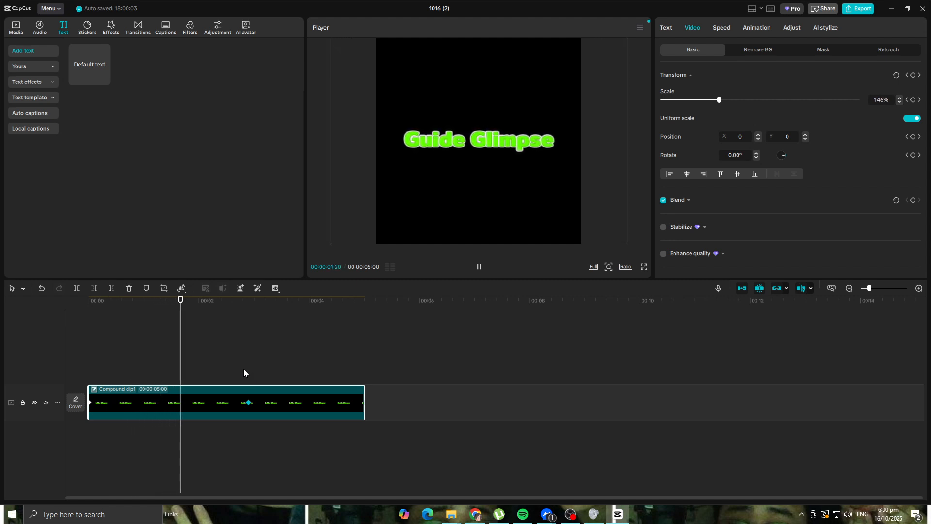
pyautogui.press('space')
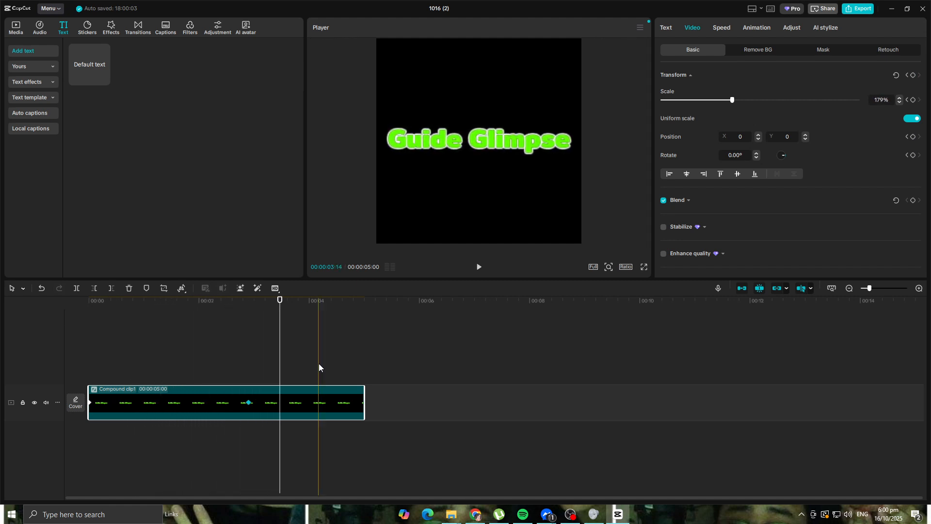
pyautogui.moveTo(280, 304); pyautogui.dragTo(86, 327)
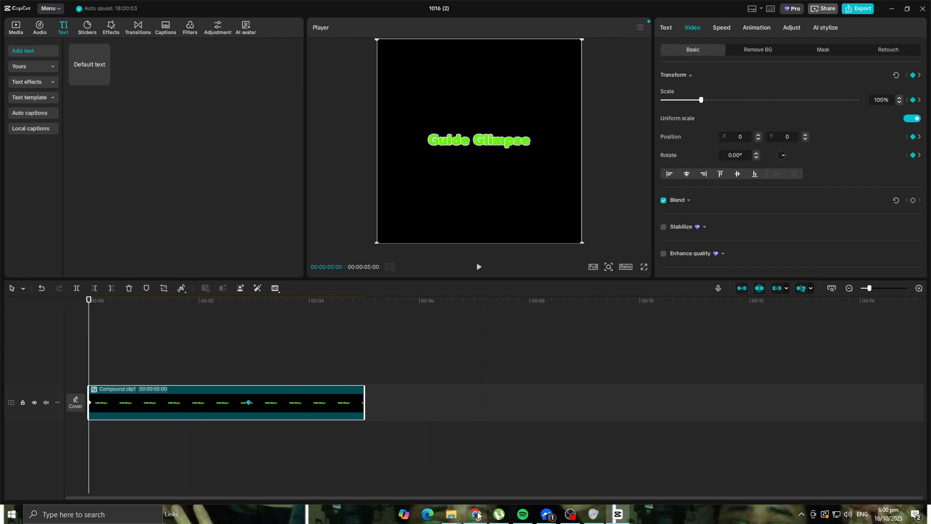
# Step: Add the Grow a Garden image from the Logos folder to a track above the compound clip, starting at zero
pyautogui.moveTo(454, 519)
pyautogui.click(482, 474)
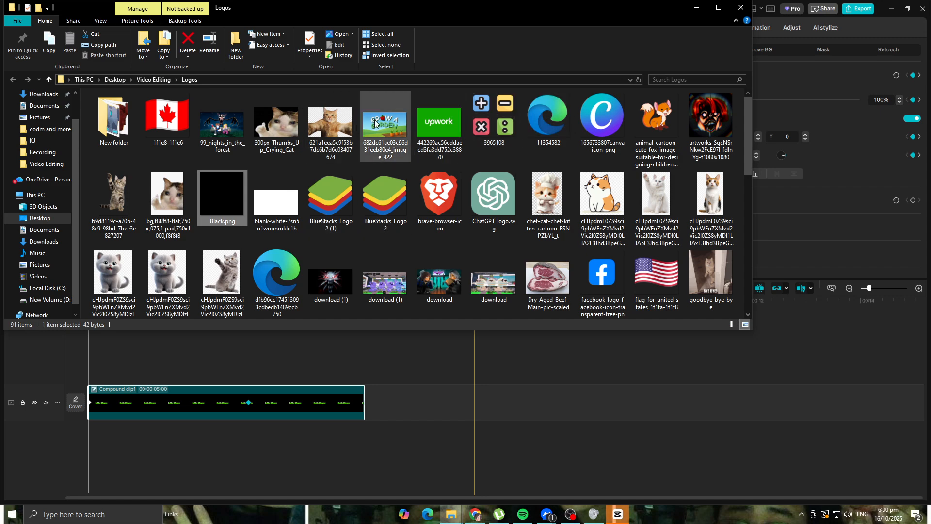
pyautogui.moveTo(372, 123); pyautogui.dragTo(403, 368)
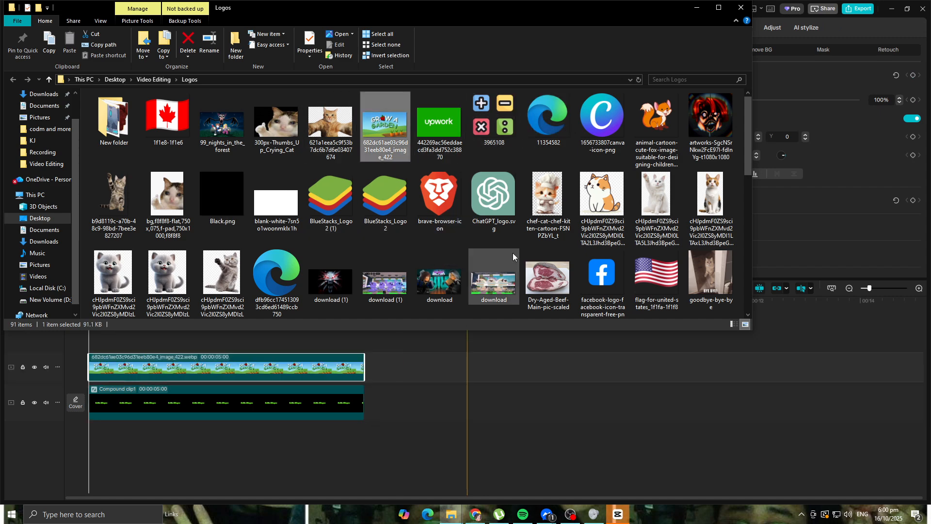
pyautogui.click(697, 8)
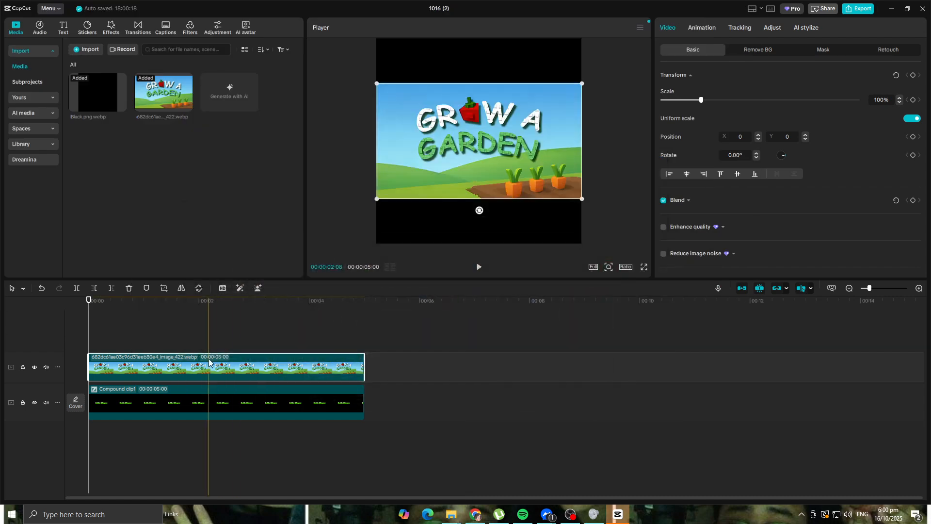
# Step: Swap the two layers so the Grow a Garden image is on the main track and the compound clip lies above it
pyautogui.moveTo(175, 361); pyautogui.dragTo(173, 403)
pyautogui.moveTo(433, 409); pyautogui.dragTo(154, 372)
pyautogui.moveTo(173, 406)
pyautogui.mouseDown()
pyautogui.moveTo(204, 407)
pyautogui.moveTo(177, 332)
pyautogui.moveTo(174, 407)
pyautogui.mouseUp()
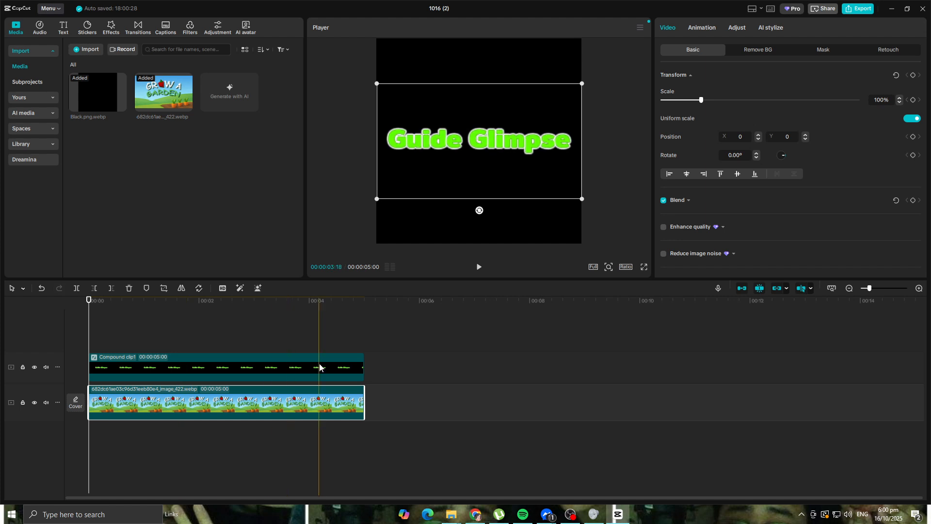
# Step: Apply a chroma key to the compound clip, sampling the title's green fill as the key colour, and preview the result
pyautogui.click(197, 368)
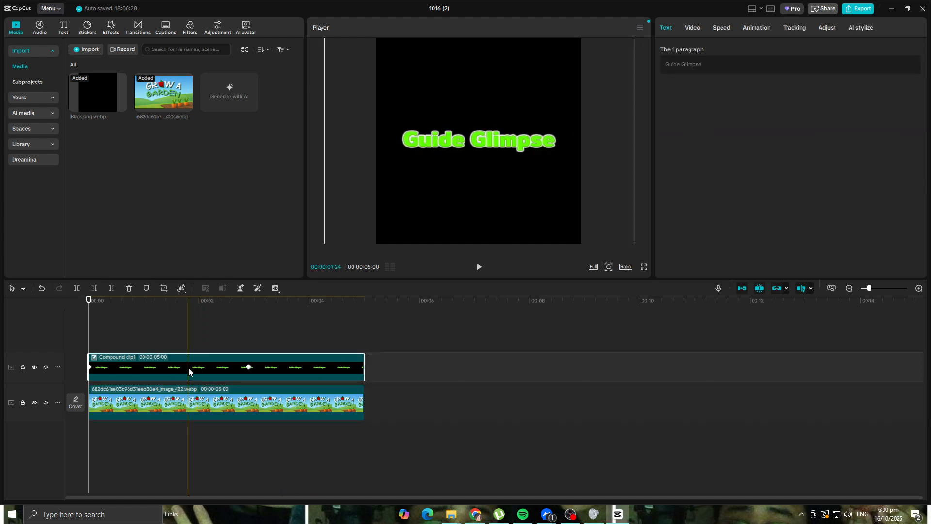
pyautogui.click(787, 31)
pyautogui.click(723, 28)
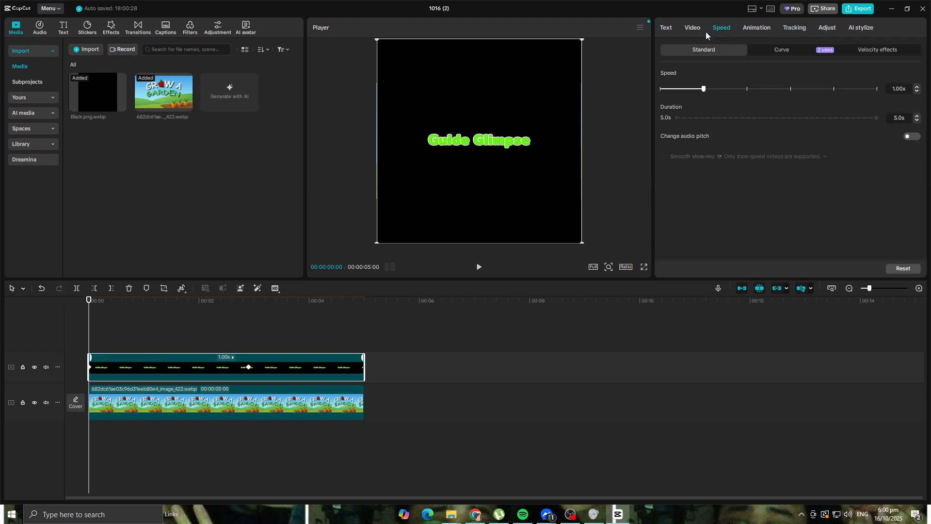
pyautogui.click(693, 28)
pyautogui.click(743, 52)
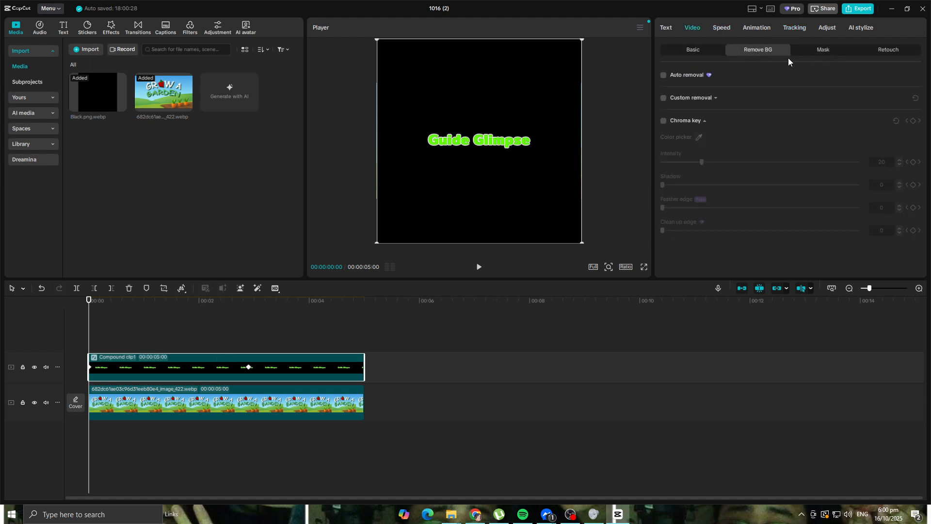
pyautogui.click(664, 121)
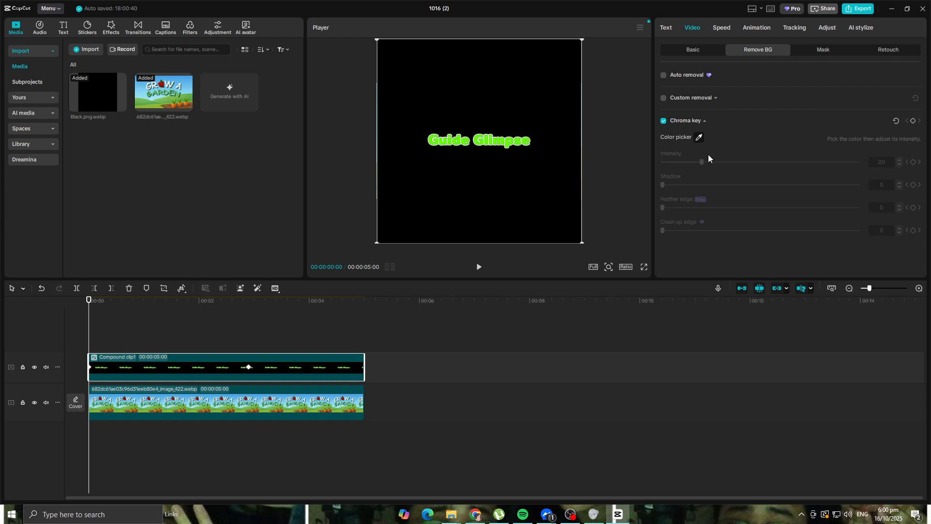
pyautogui.click(699, 138)
pyautogui.click(700, 138)
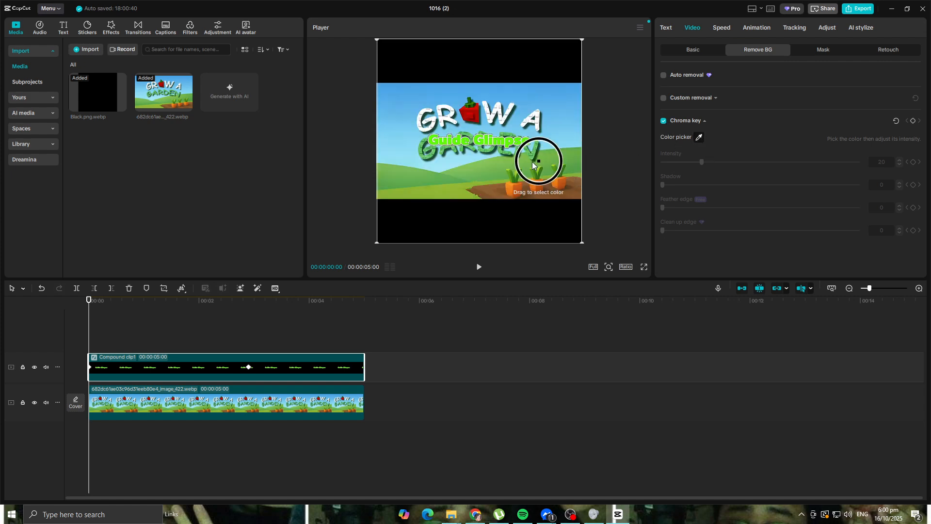
pyautogui.click(497, 146)
pyautogui.click(480, 267)
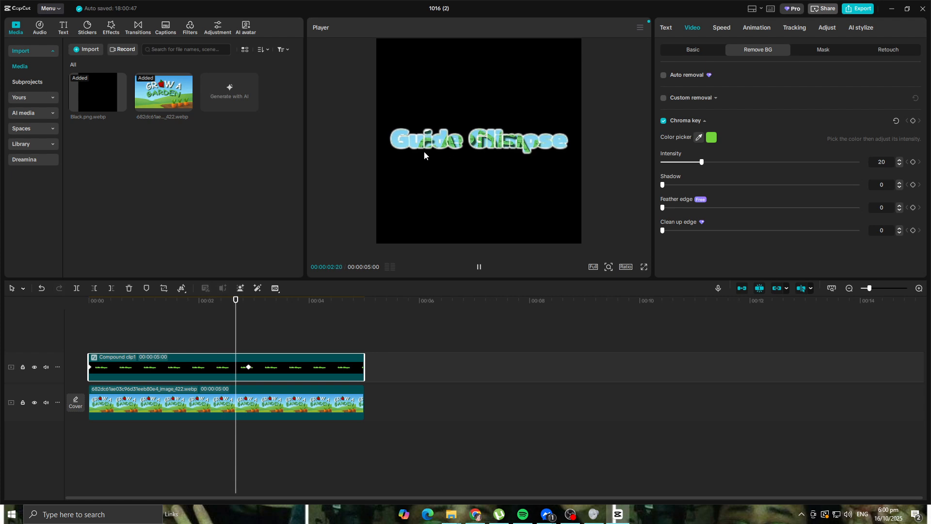
pyautogui.press('space')
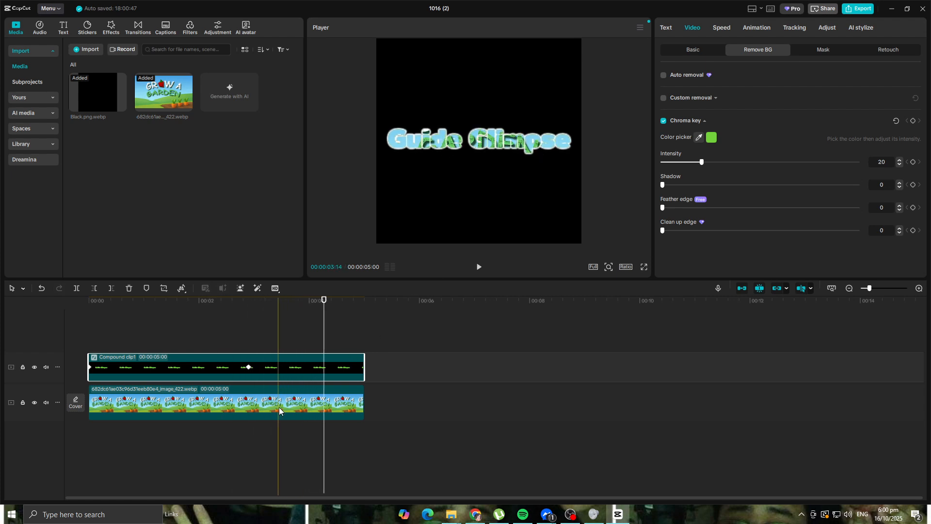
# Step: Move the compound clip to the end of the Grow a Garden image on the main track and select the image clip
pyautogui.click(277, 406)
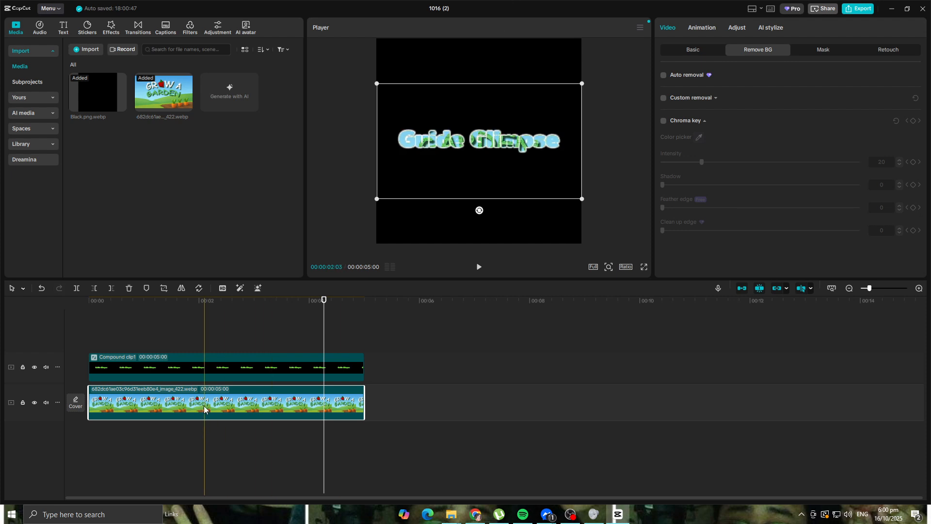
pyautogui.click(361, 367)
pyautogui.moveTo(362, 367); pyautogui.dragTo(490, 406)
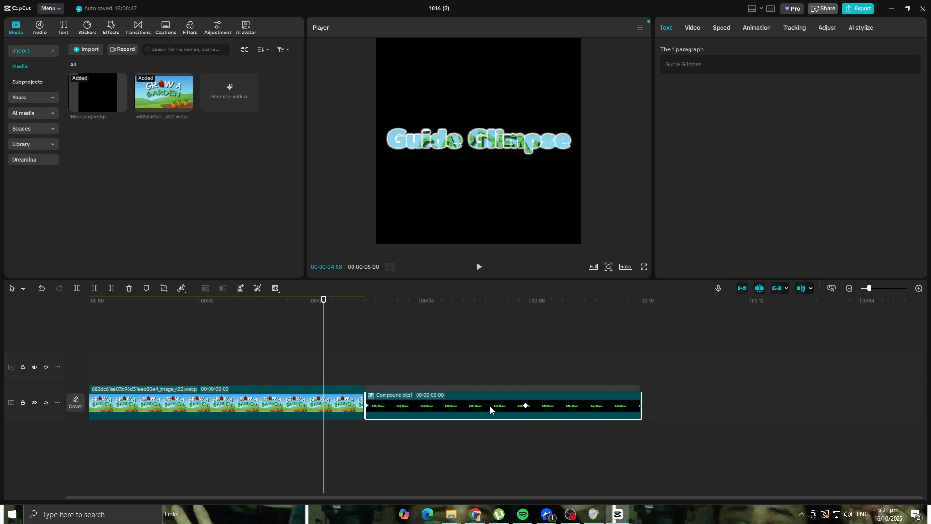
pyautogui.click(247, 406)
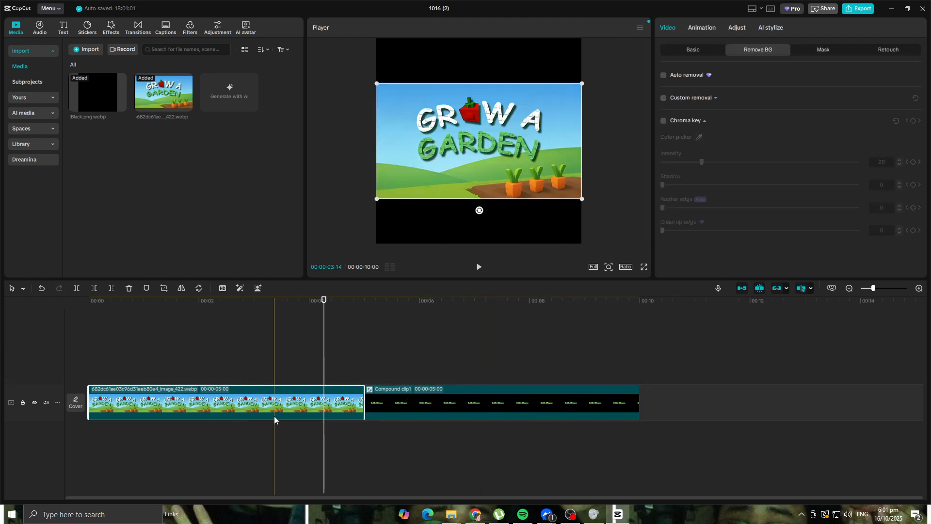
# Step: Keyframe the image's transform at the start and again just past one second, moving it up to about Y 749 there
pyautogui.moveTo(324, 299); pyautogui.dragTo(58, 301)
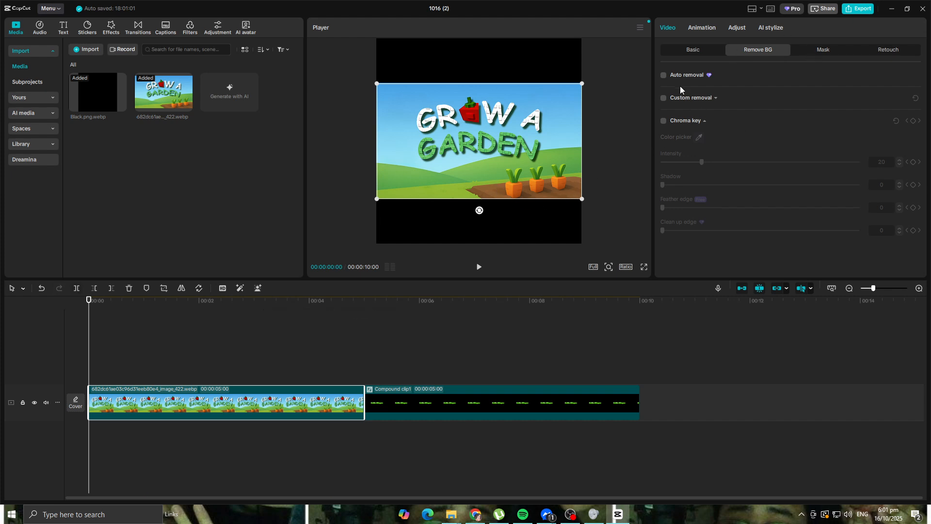
pyautogui.click(712, 50)
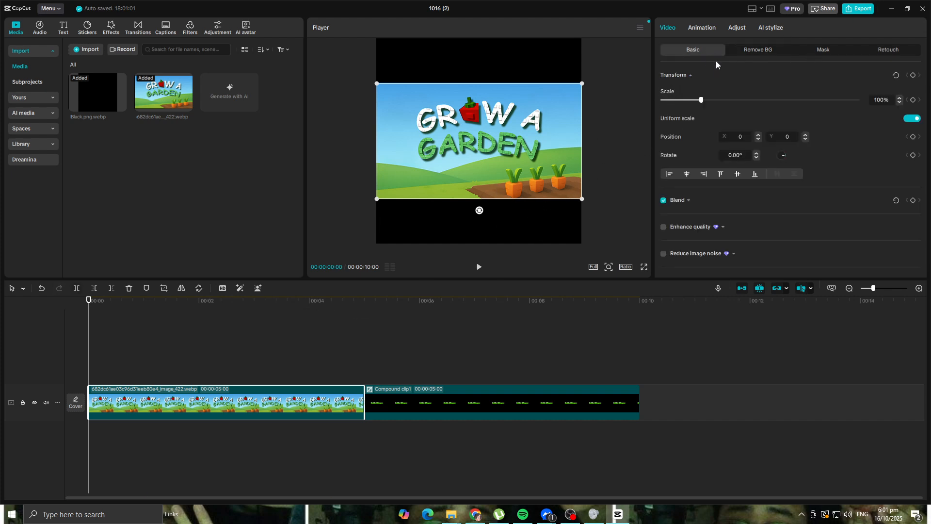
pyautogui.click(914, 76)
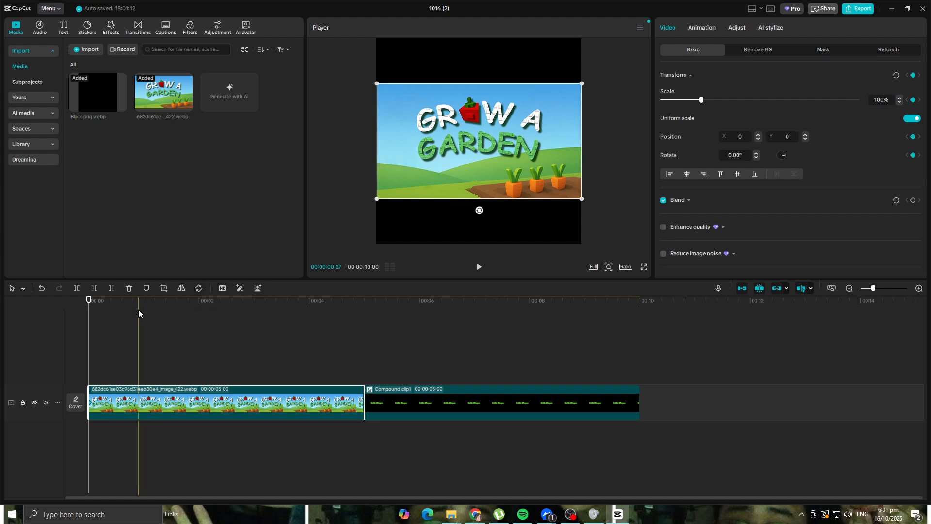
pyautogui.moveTo(89, 300); pyautogui.dragTo(153, 303)
pyautogui.click(913, 76)
pyautogui.moveTo(494, 169); pyautogui.dragTo(492, 125)
# Step: Keyframe the image's vertical position to about Y -908 at 00:00:02:07 and about Y 141 at 00:00:03:10
pyautogui.moveTo(152, 301); pyautogui.dragTo(212, 301)
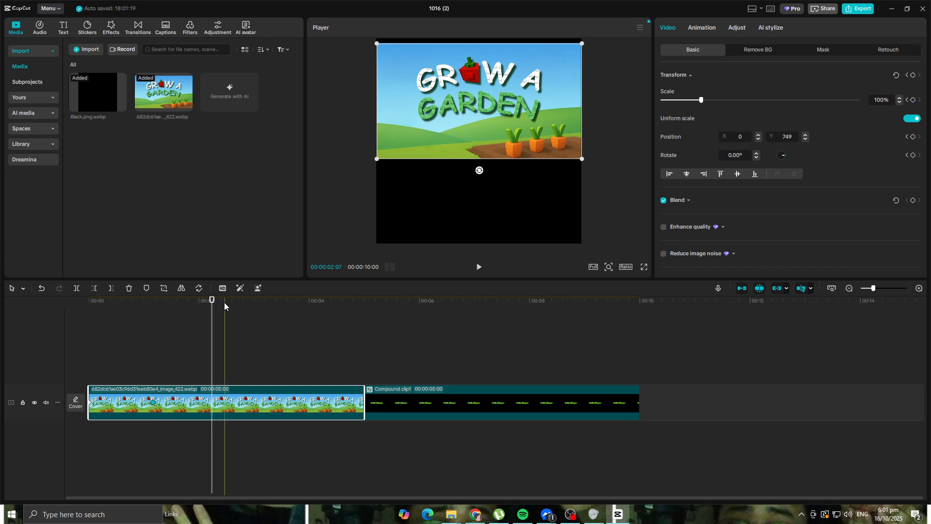
pyautogui.click(912, 75)
pyautogui.moveTo(508, 93); pyautogui.dragTo(507, 179)
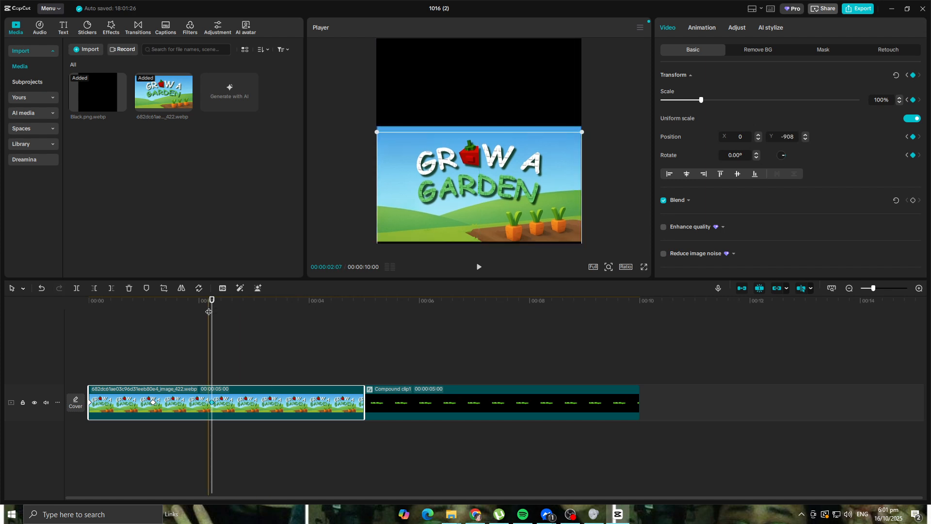
pyautogui.moveTo(212, 301); pyautogui.dragTo(273, 310)
pyautogui.click(913, 74)
pyautogui.moveTo(549, 187); pyautogui.dragTo(547, 136)
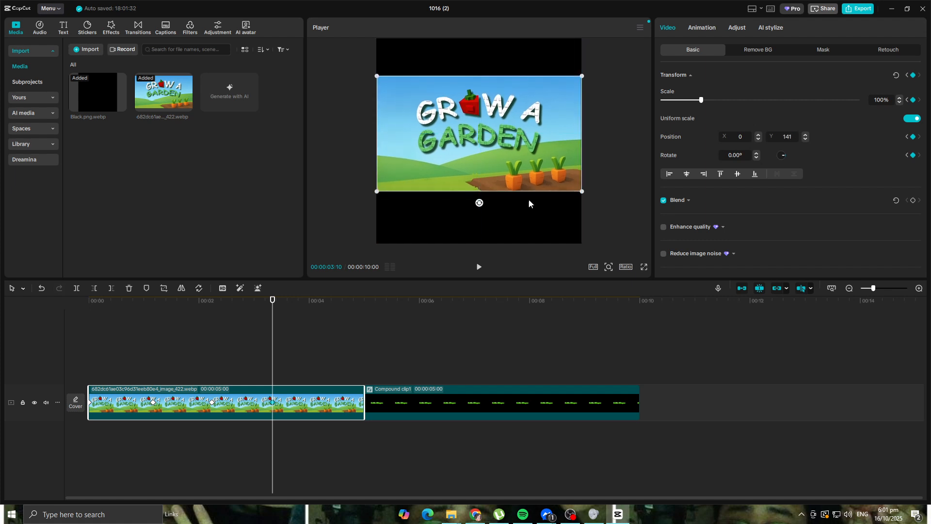
# Step: Place the compound clip back on the track above the Grow a Garden image, aligned to the timeline start
pyautogui.moveTo(478, 397); pyautogui.dragTo(198, 367)
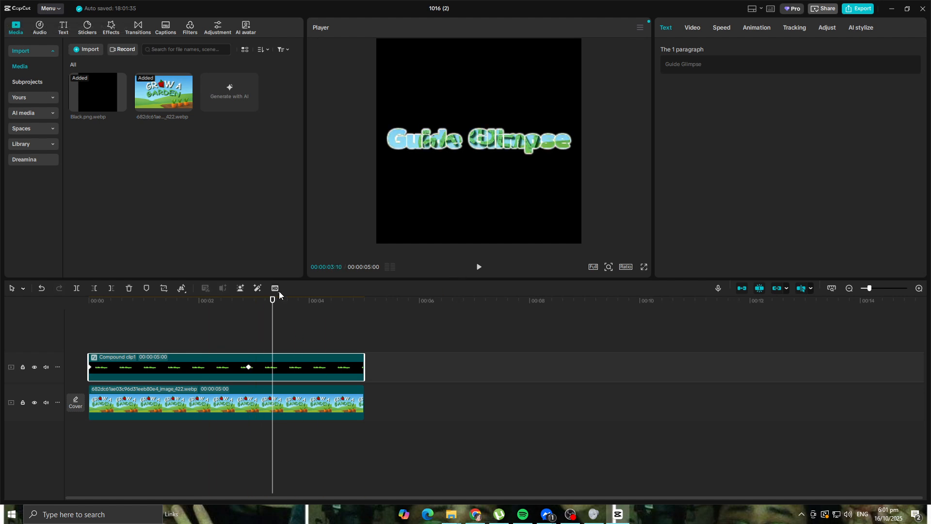
pyautogui.click(243, 318)
# Step: Play the composition twice from the start to review the image moving inside the title, and return the playhead to the beginning
pyautogui.moveTo(245, 303); pyautogui.dragTo(0, 275)
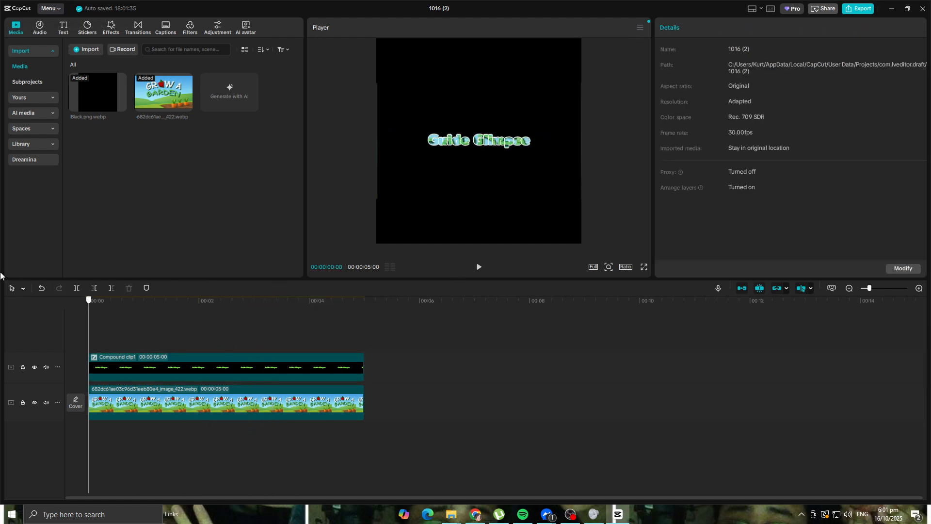
pyautogui.click(479, 267)
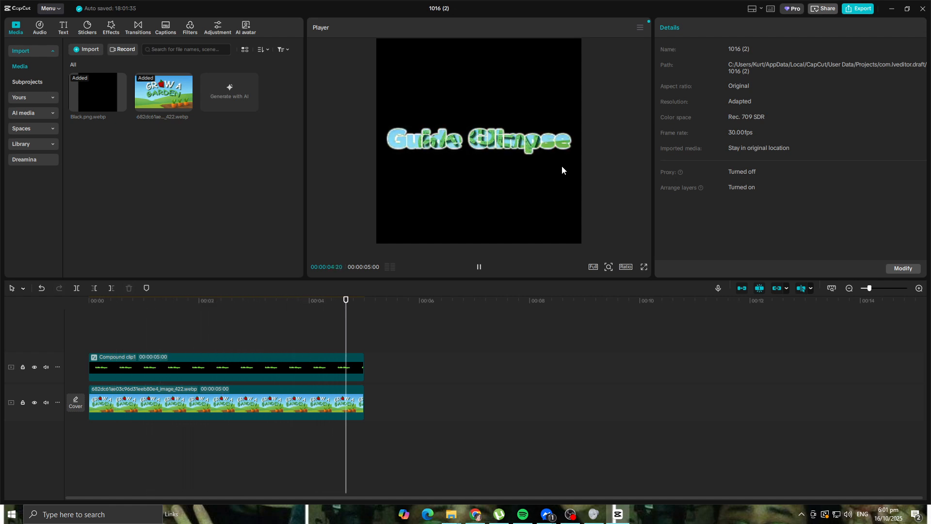
pyautogui.moveTo(362, 300); pyautogui.dragTo(88, 303)
pyautogui.click(478, 268)
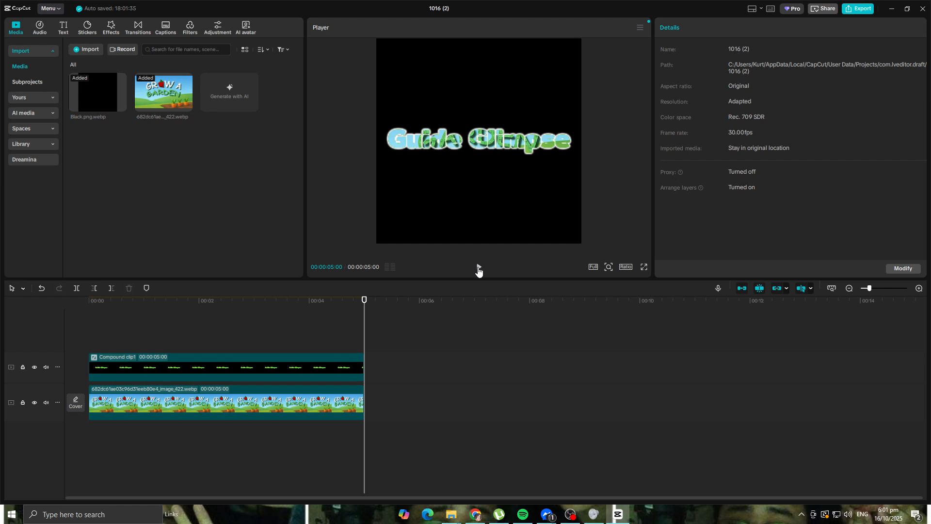
pyautogui.moveTo(364, 301); pyautogui.dragTo(4, 320)
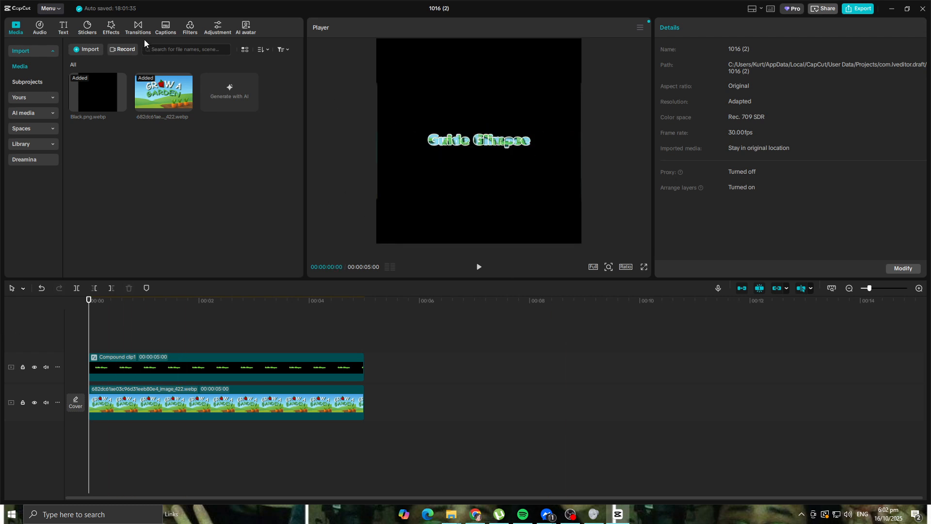
# Step: Apply the Edge Glow video effect to the compound clip and play the composition to preview it
pyautogui.click(112, 29)
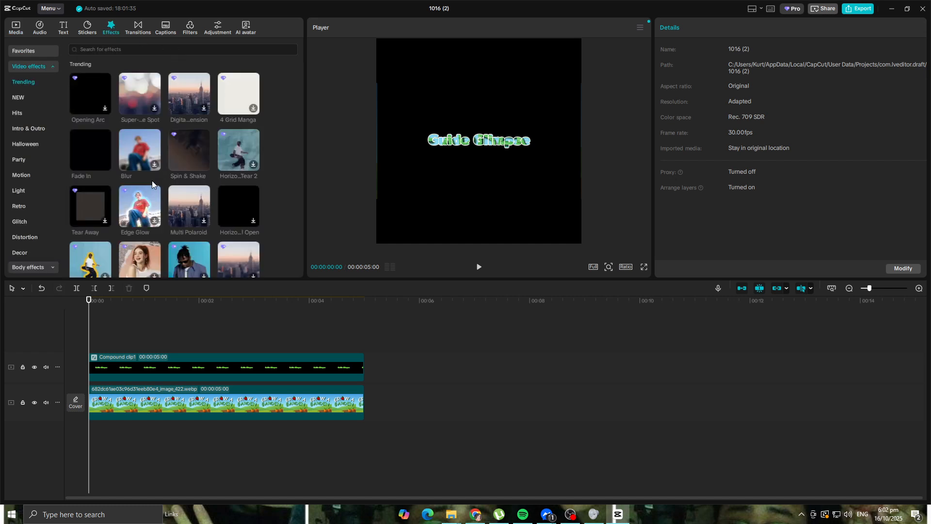
pyautogui.moveTo(145, 213); pyautogui.dragTo(125, 371)
pyautogui.click(479, 266)
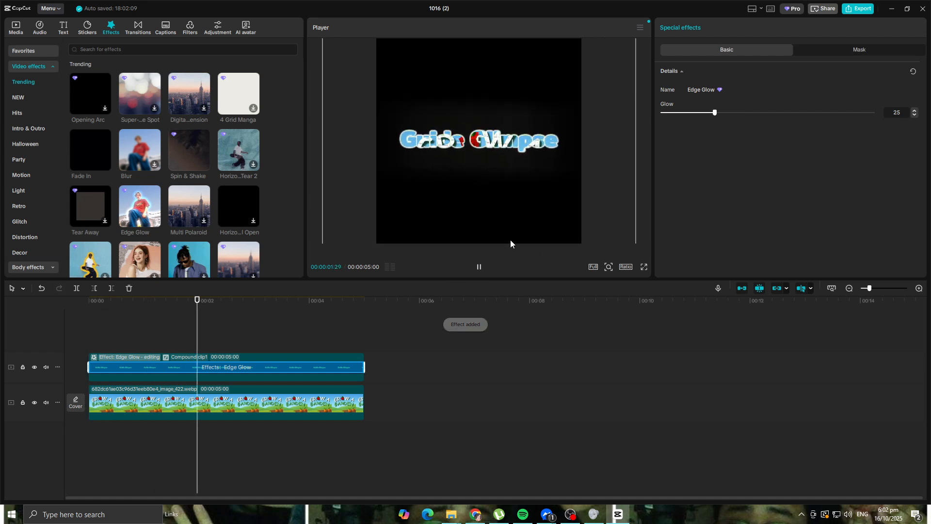
pyautogui.click(479, 267)
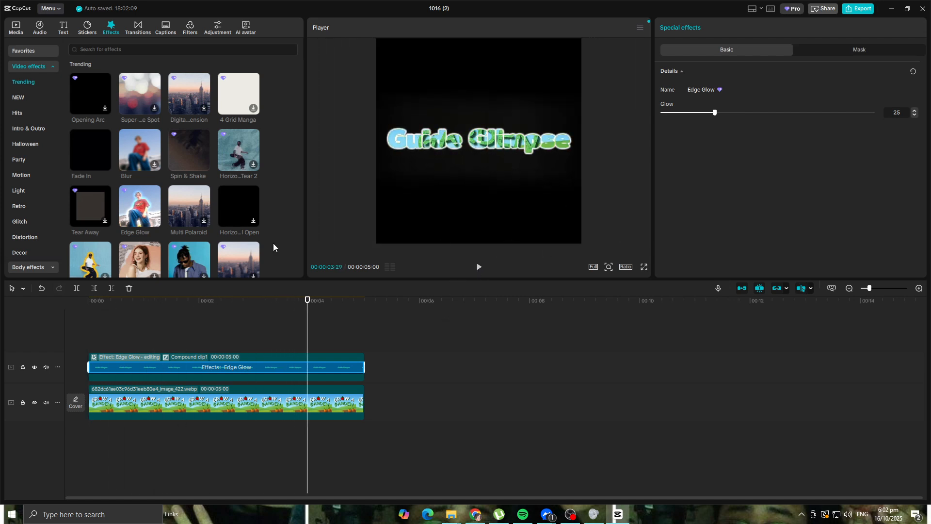
# Step: Add the flying witch sticker above the compound clip and move it below the title to about X -463, Y -1108
pyautogui.click(83, 32)
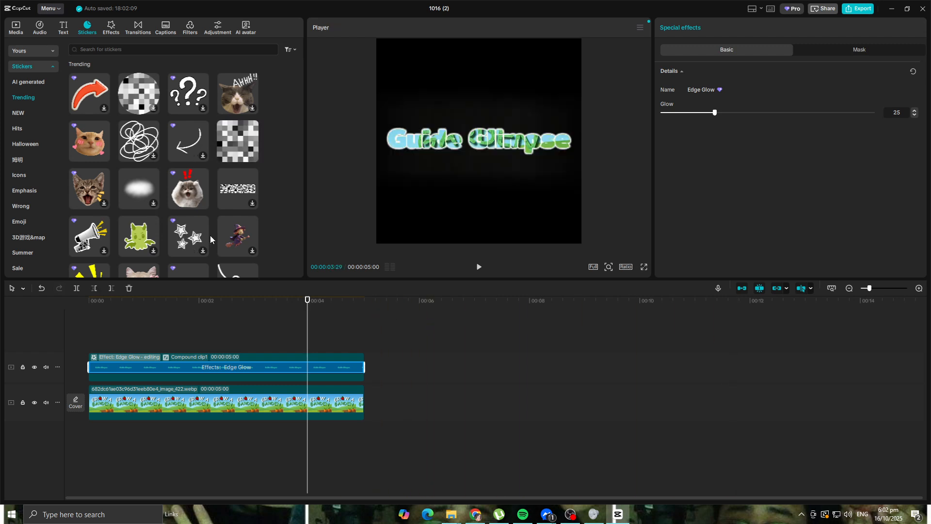
pyautogui.moveTo(237, 239); pyautogui.dragTo(111, 344)
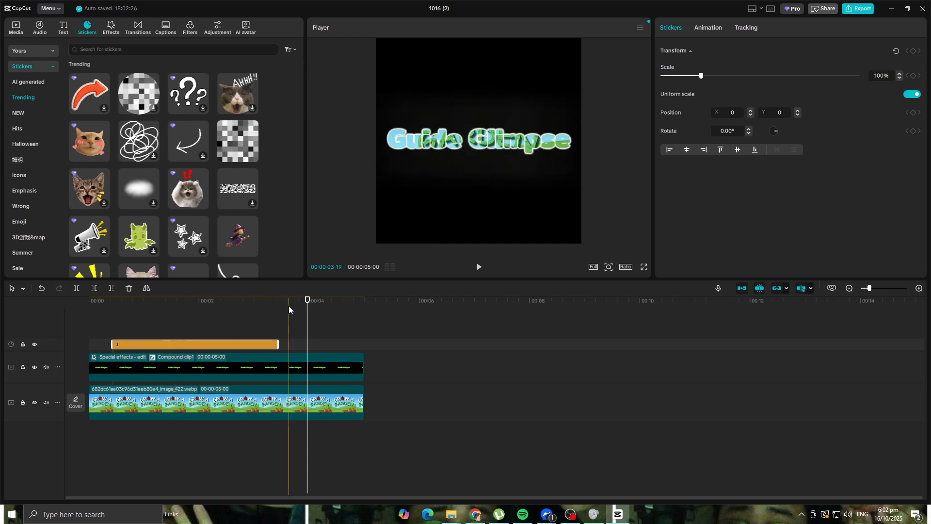
pyautogui.moveTo(301, 300); pyautogui.dragTo(214, 315)
pyautogui.moveTo(478, 143); pyautogui.dragTo(457, 215)
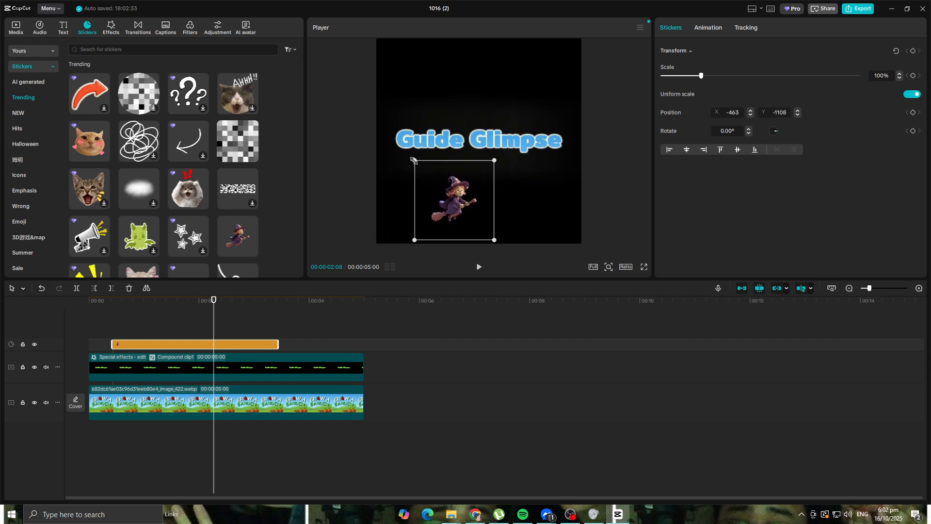
# Step: Scale the witch sticker to about 85%, rotate it about 11°, shift it to about X -617, Y -1135, and preview the composition
pyautogui.moveTo(413, 160); pyautogui.dragTo(426, 159)
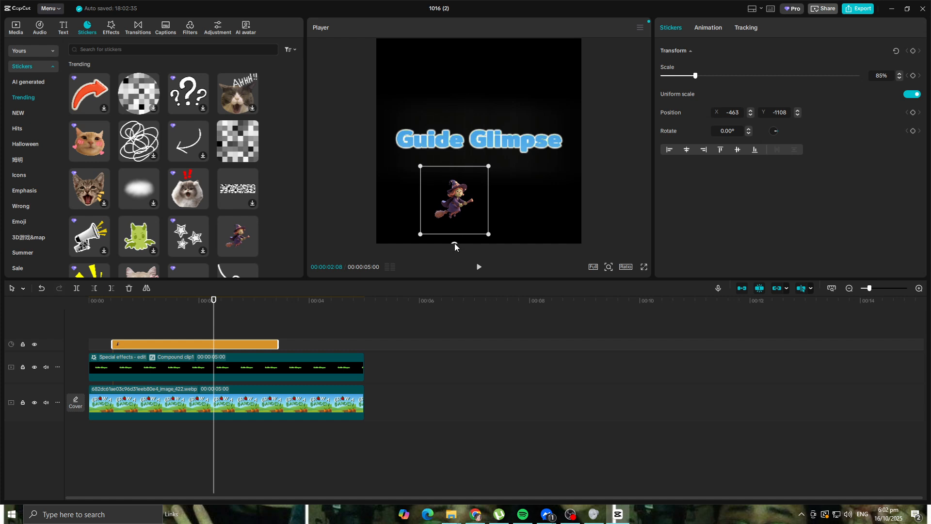
pyautogui.moveTo(454, 243); pyautogui.dragTo(445, 242)
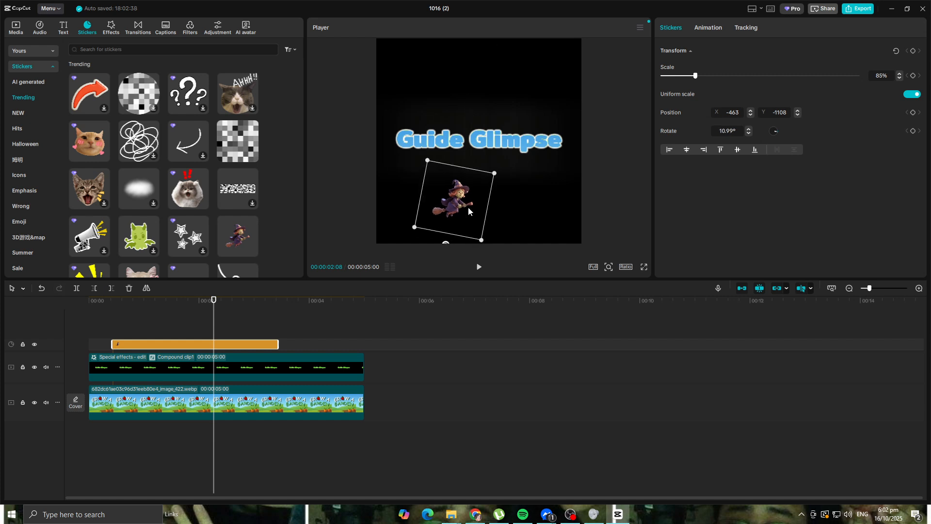
pyautogui.moveTo(468, 210); pyautogui.dragTo(460, 212)
pyautogui.moveTo(213, 298); pyautogui.dragTo(88, 305)
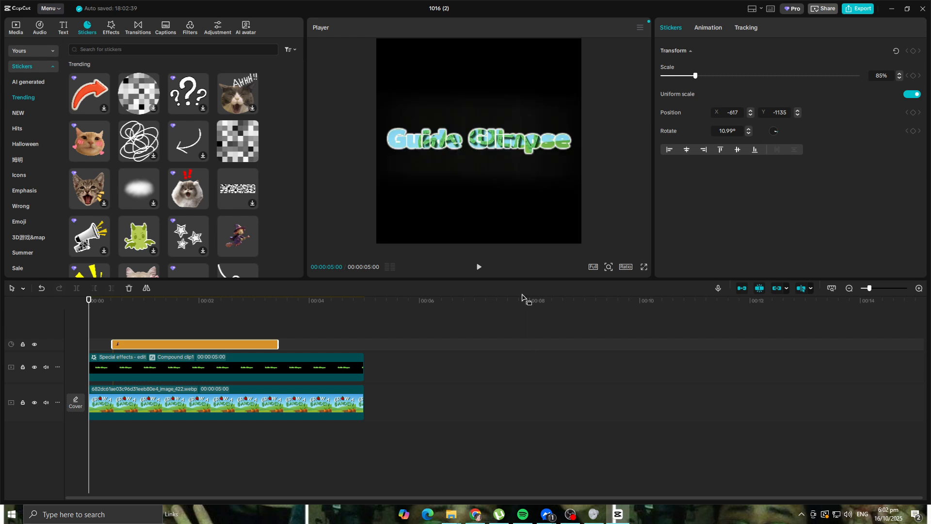
pyautogui.click(478, 270)
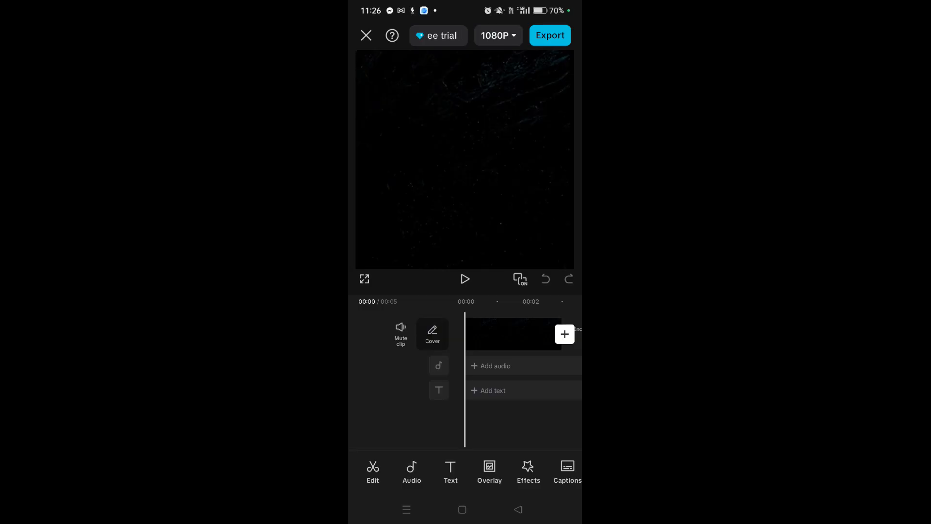
# Step: In the CapCut mobile app, add a text layer reading "Cool" over the black clip
pyautogui.moveTo(511, 343)
pyautogui.mouseDown()
pyautogui.moveTo(476, 337)
pyautogui.moveTo(508, 341)
pyautogui.mouseUp()
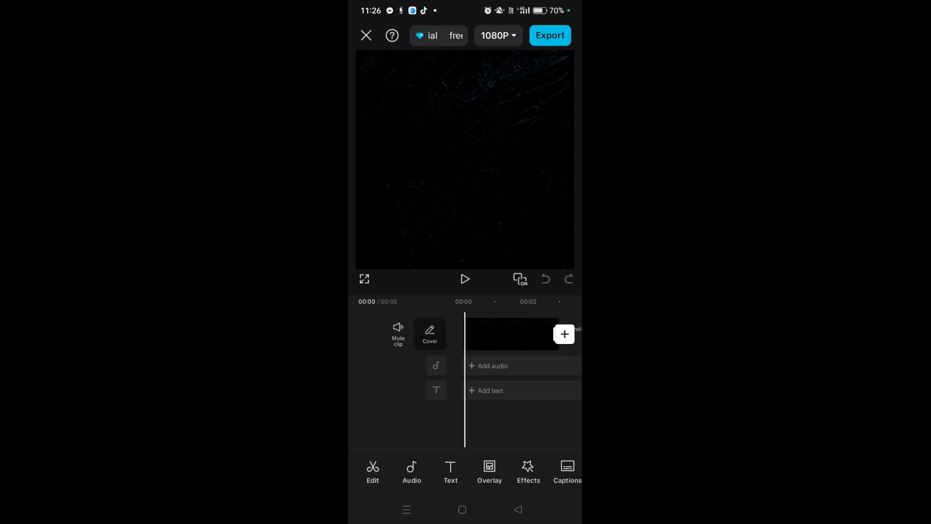
pyautogui.click(450, 470)
pyautogui.moveTo(526, 463)
pyautogui.mouseDown()
pyautogui.moveTo(517, 457)
pyautogui.moveTo(539, 457)
pyautogui.mouseUp()
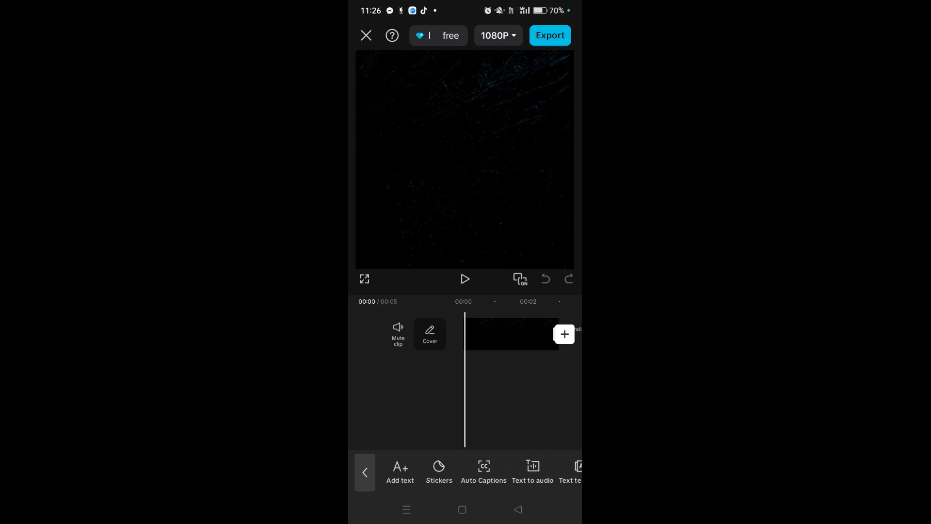
pyautogui.click(400, 470)
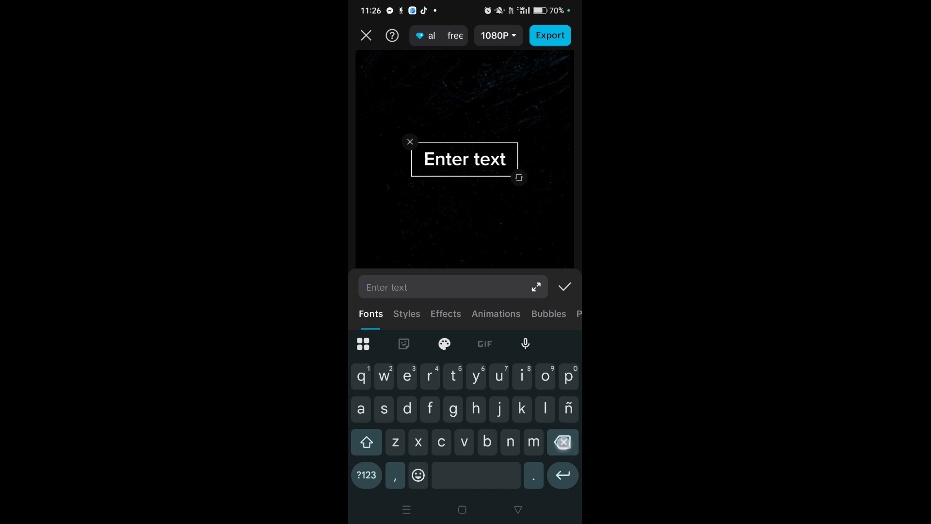
pyautogui.write('C')
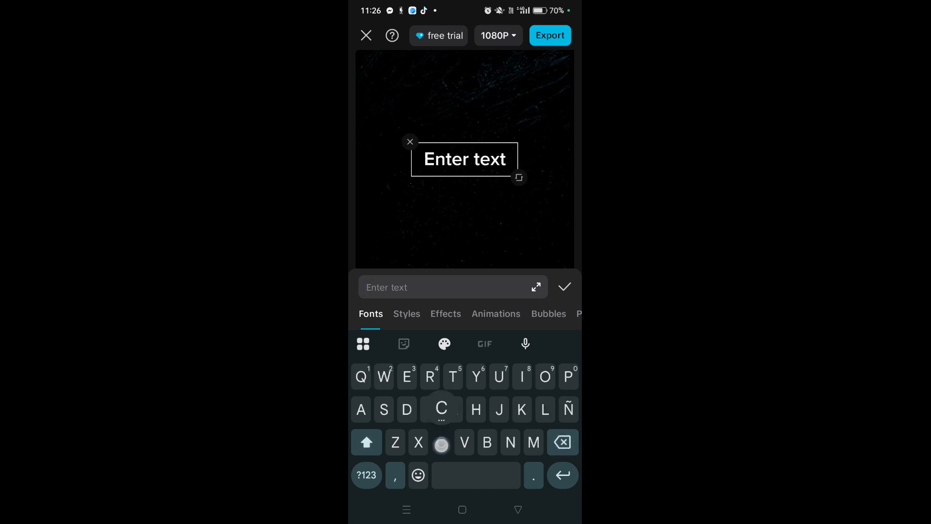
pyautogui.click(367, 441)
pyautogui.write('O')
pyautogui.press('BackSpace')
pyautogui.write('ool')
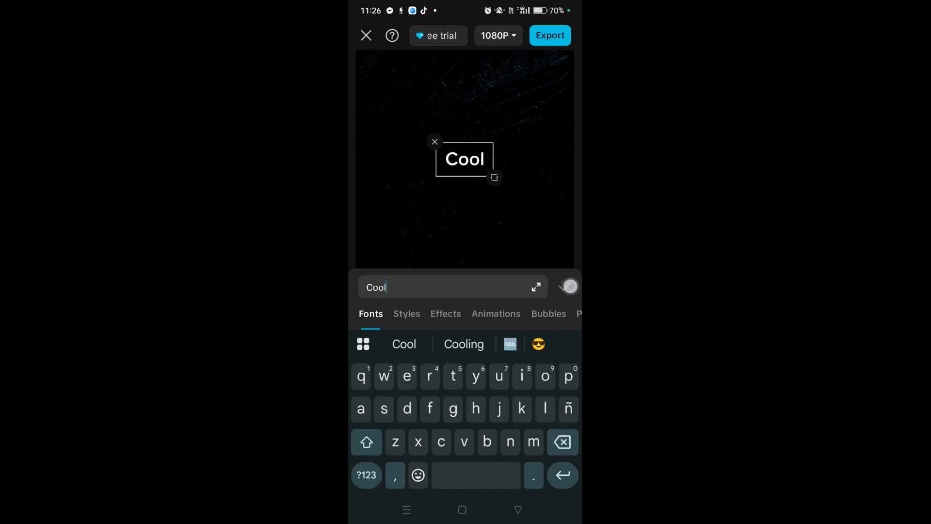
pyautogui.click(570, 286)
# Step: Restyle the Cool text with the blue, white-outlined preset and browse the remaining style presets
pyautogui.click(466, 160)
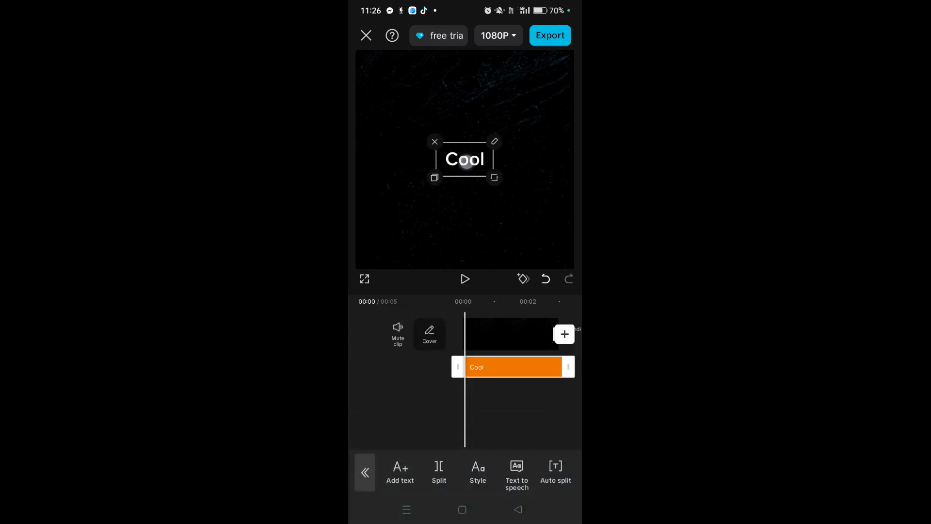
pyautogui.click(407, 313)
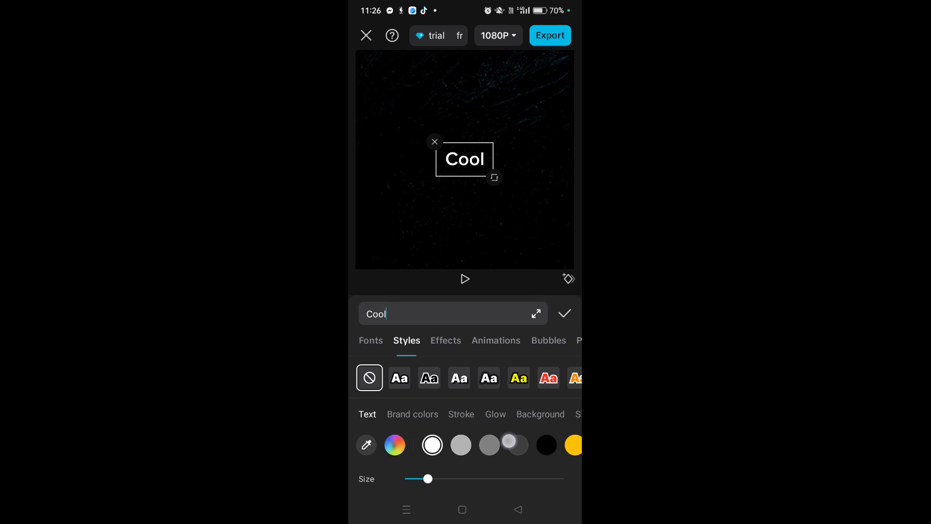
pyautogui.moveTo(508, 441); pyautogui.dragTo(463, 441)
pyautogui.click(489, 378)
pyautogui.moveTo(521, 380); pyautogui.dragTo(465, 394)
pyautogui.click(510, 376)
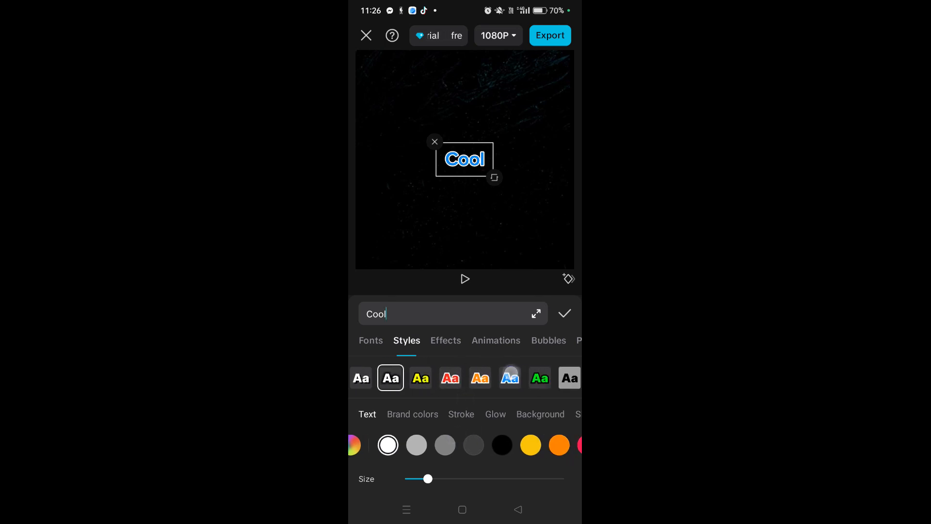
pyautogui.moveTo(524, 388); pyautogui.dragTo(465, 394)
pyautogui.moveTo(544, 376); pyautogui.dragTo(427, 403)
pyautogui.moveTo(537, 380); pyautogui.dragTo(442, 386)
# Step: Apply the non-premium metallic grey, dark-outlined effect from the Trending text effects to the Cool text
pyautogui.click(446, 340)
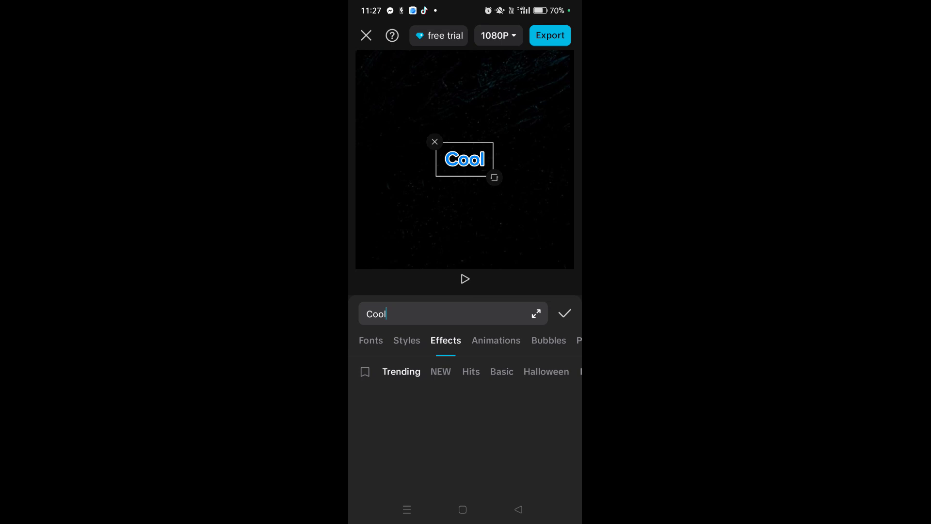
pyautogui.moveTo(490, 430); pyautogui.dragTo(511, 301)
pyautogui.moveTo(494, 410); pyautogui.dragTo(549, 275)
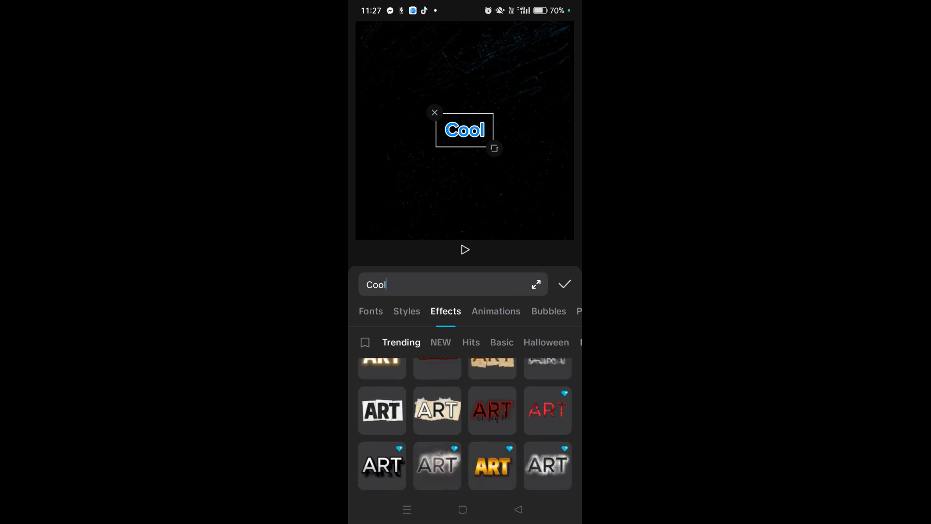
pyautogui.moveTo(493, 412); pyautogui.dragTo(493, 328)
pyautogui.moveTo(492, 412); pyautogui.dragTo(493, 330)
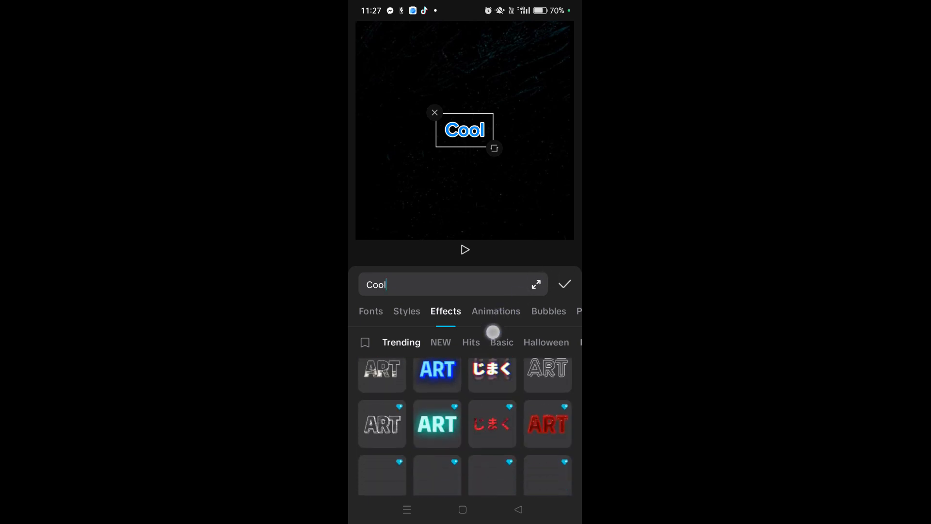
pyautogui.moveTo(483, 372); pyautogui.dragTo(497, 330)
pyautogui.moveTo(493, 394); pyautogui.dragTo(516, 303)
pyautogui.click(391, 417)
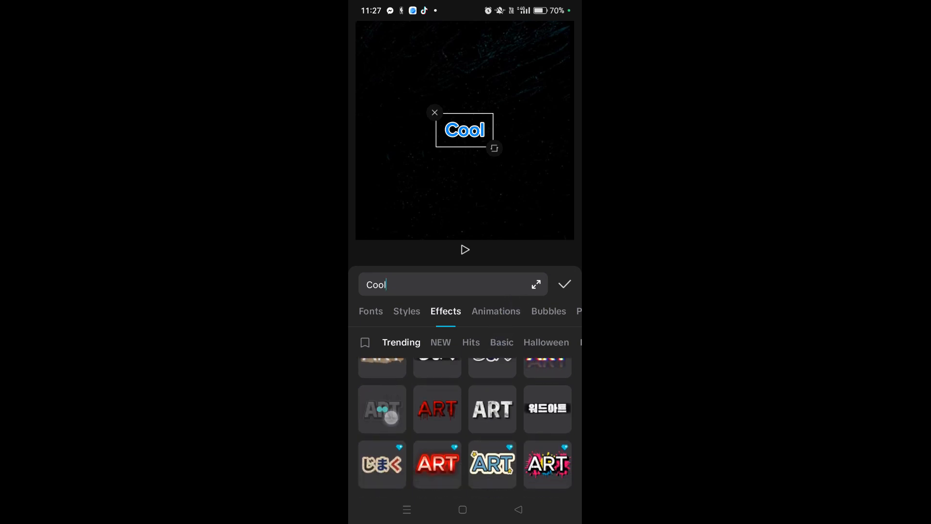
pyautogui.click(390, 416)
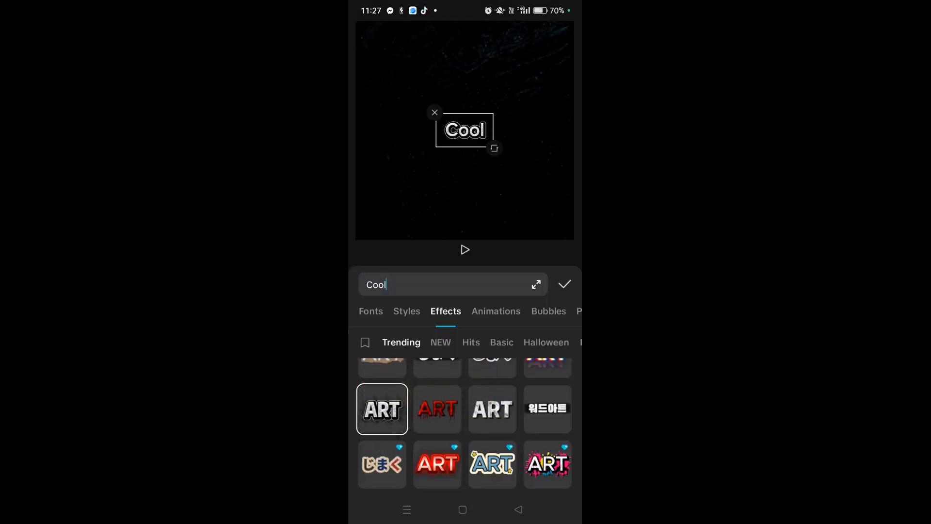
pyautogui.click(384, 411)
pyautogui.click(388, 418)
pyautogui.moveTo(533, 309); pyautogui.dragTo(439, 405)
pyautogui.click(471, 310)
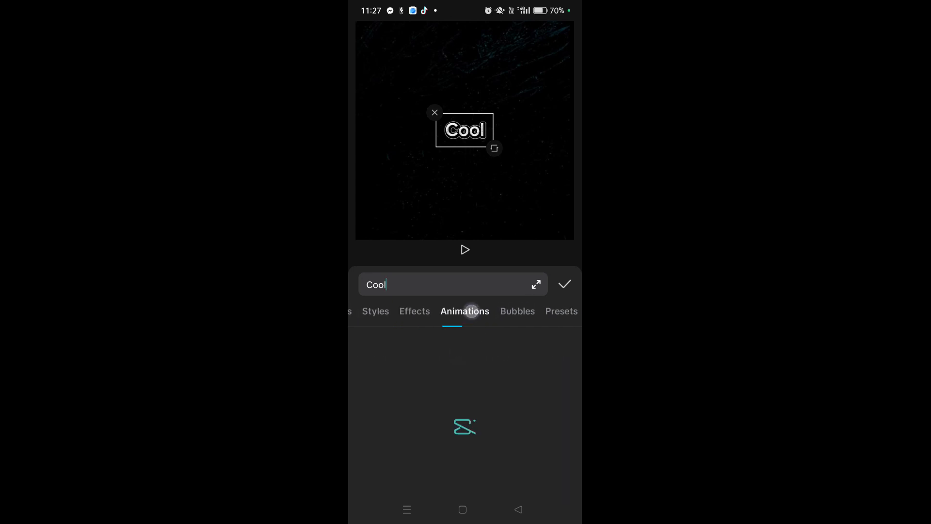
pyautogui.click(513, 316)
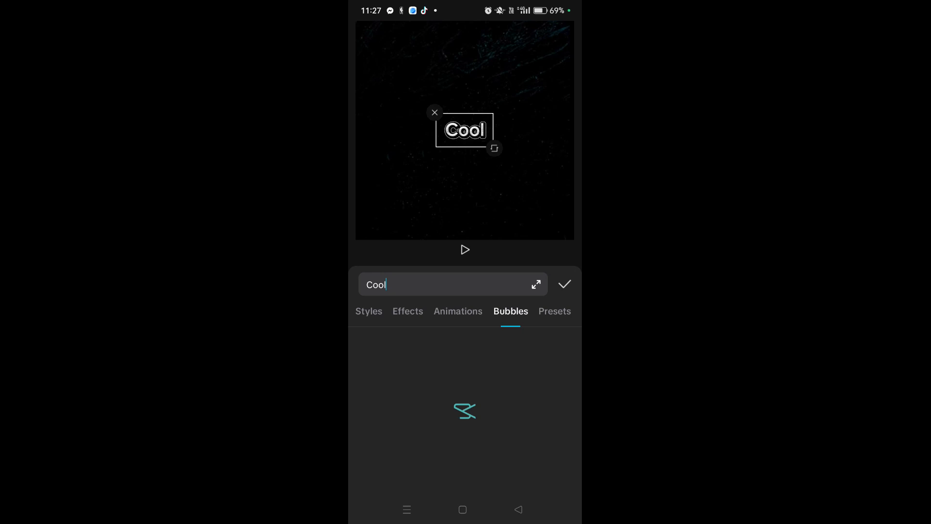
pyautogui.moveTo(474, 316); pyautogui.dragTo(511, 316)
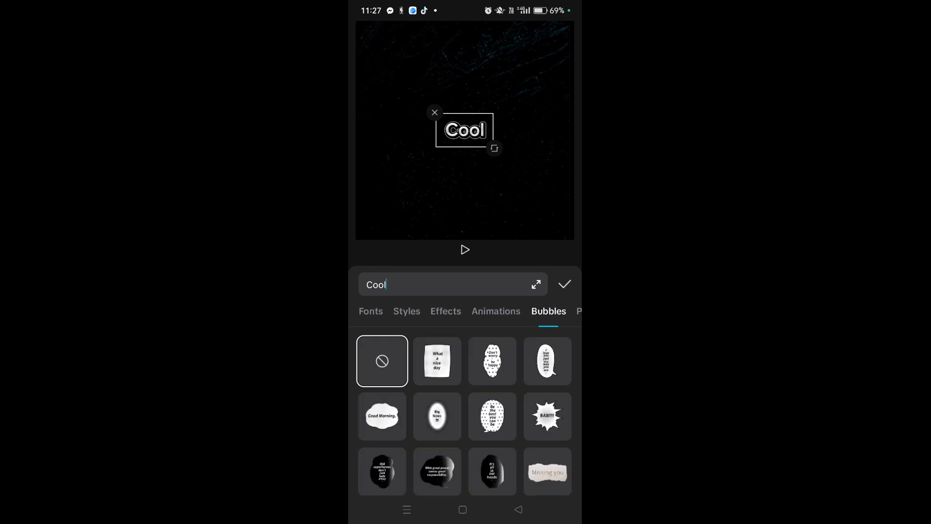
# Step: Close the text editor and enlarge the Cool text to about twice its size in the preview
pyautogui.click(520, 509)
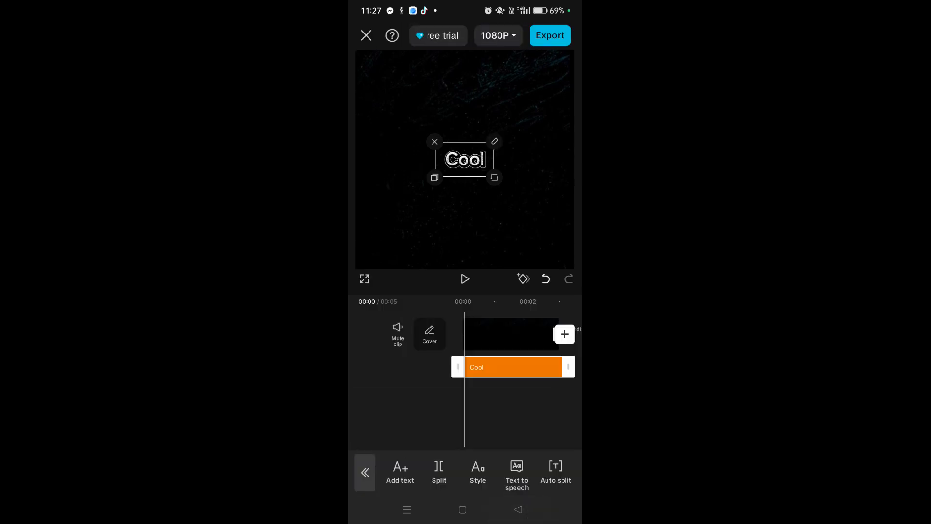
pyautogui.moveTo(499, 180); pyautogui.dragTo(541, 221)
pyautogui.moveTo(434, 156)
pyautogui.mouseDown()
pyautogui.moveTo(426, 124)
pyautogui.moveTo(436, 156)
pyautogui.moveTo(422, 160)
pyautogui.moveTo(431, 154)
pyautogui.mouseUp()
pyautogui.moveTo(513, 192); pyautogui.dragTo(539, 218)
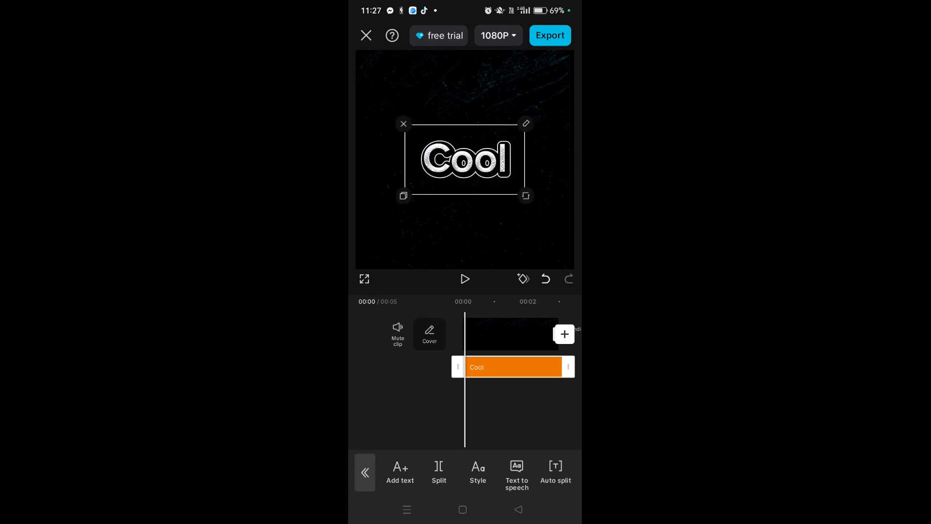
# Step: Try the Fade In and Typewriter entrance animations on the Cool text, and apply Shiny Slide-in instead
pyautogui.moveTo(488, 170)
pyautogui.mouseDown()
pyautogui.moveTo(489, 178)
pyautogui.moveTo(488, 171)
pyautogui.mouseUp()
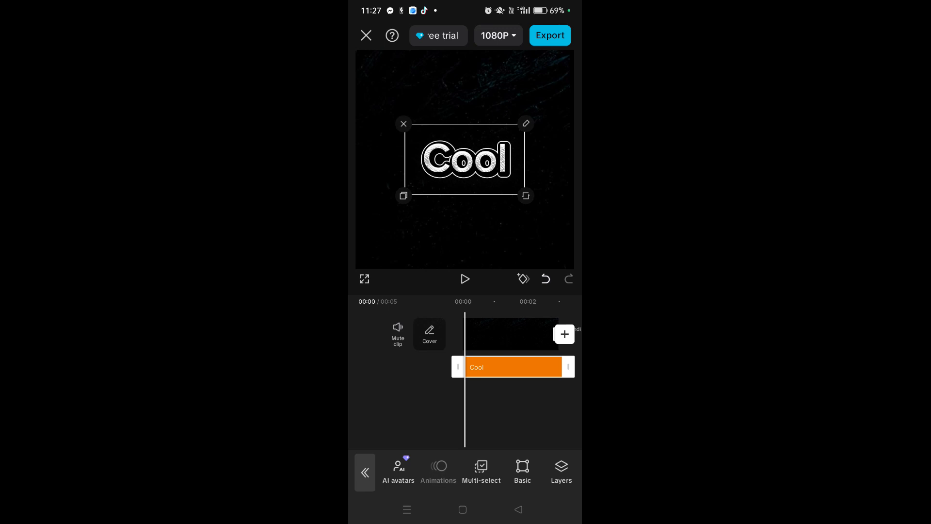
pyautogui.click(438, 469)
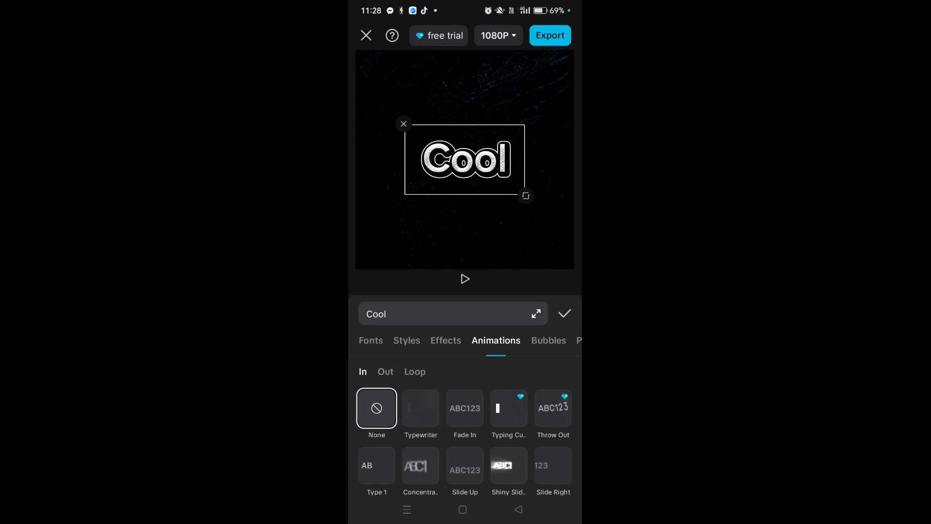
pyautogui.click(465, 410)
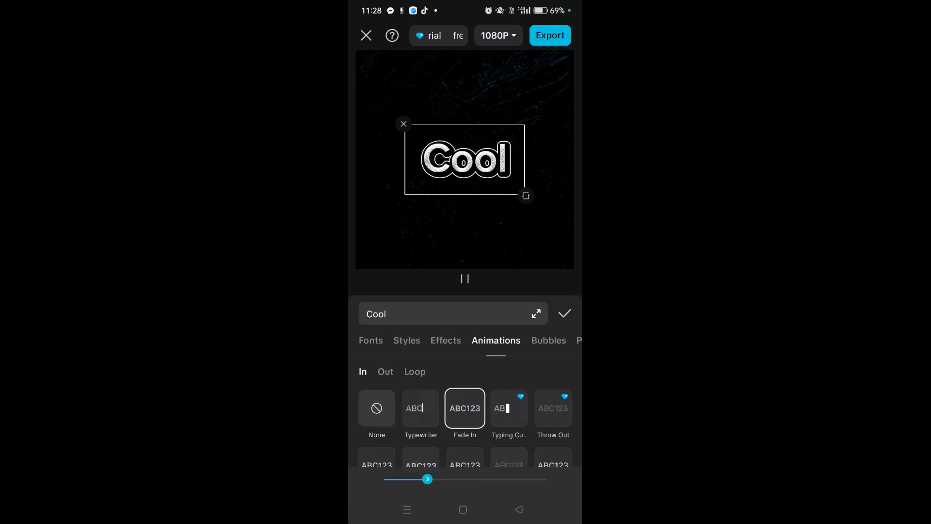
pyautogui.click(417, 421)
pyautogui.moveTo(499, 420); pyautogui.dragTo(508, 339)
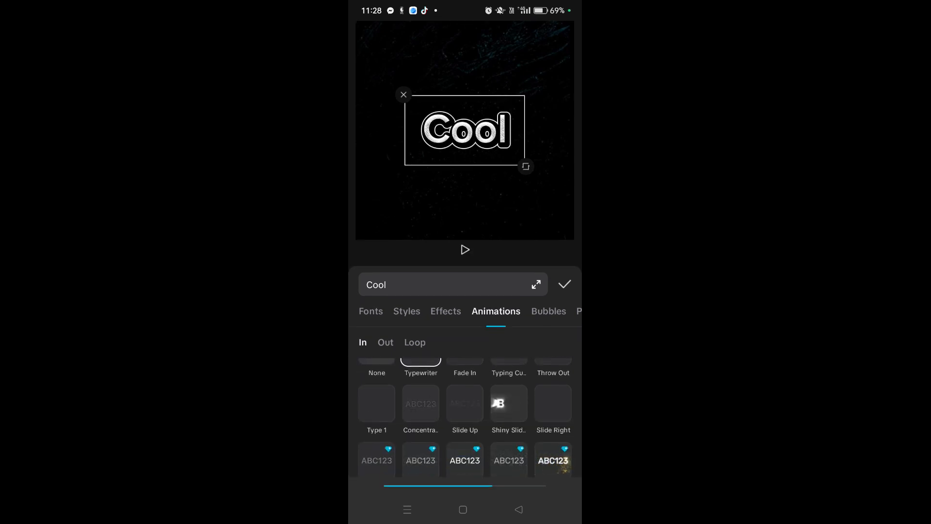
pyautogui.moveTo(485, 394); pyautogui.dragTo(486, 429)
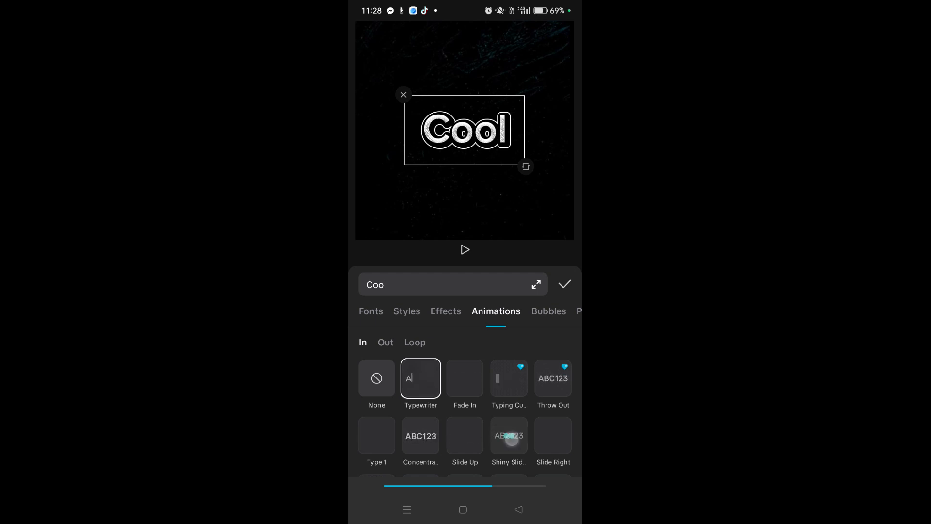
pyautogui.click(512, 439)
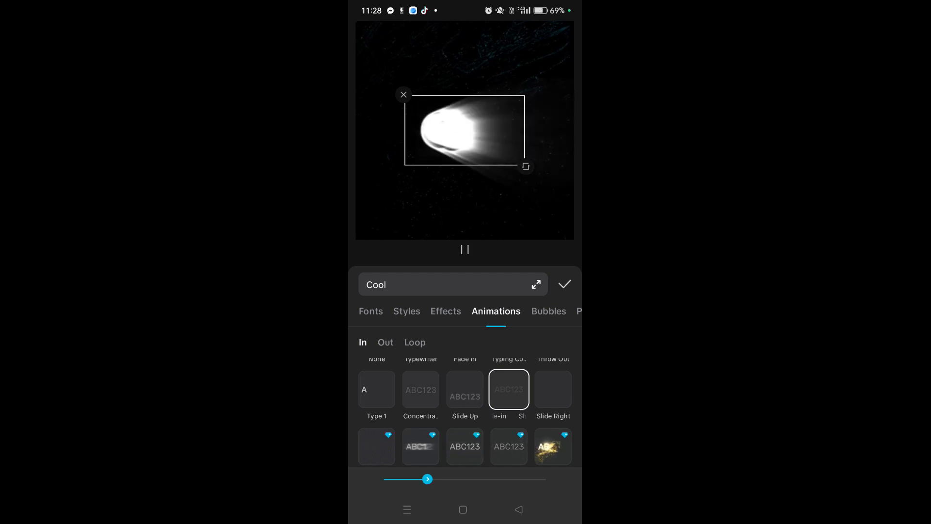
pyautogui.click(564, 282)
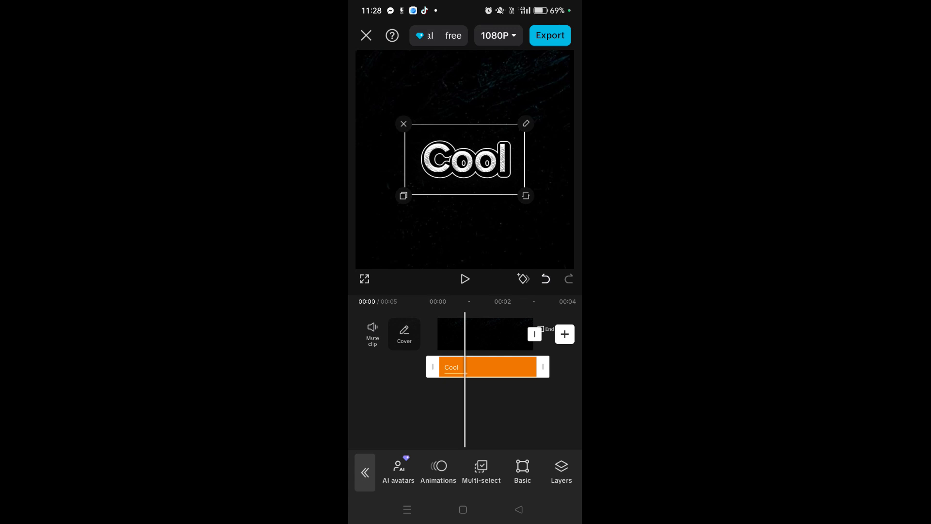
pyautogui.moveTo(499, 363); pyautogui.dragTo(467, 367)
pyautogui.moveTo(515, 463); pyautogui.dragTo(443, 446)
pyautogui.moveTo(505, 451); pyautogui.dragTo(574, 458)
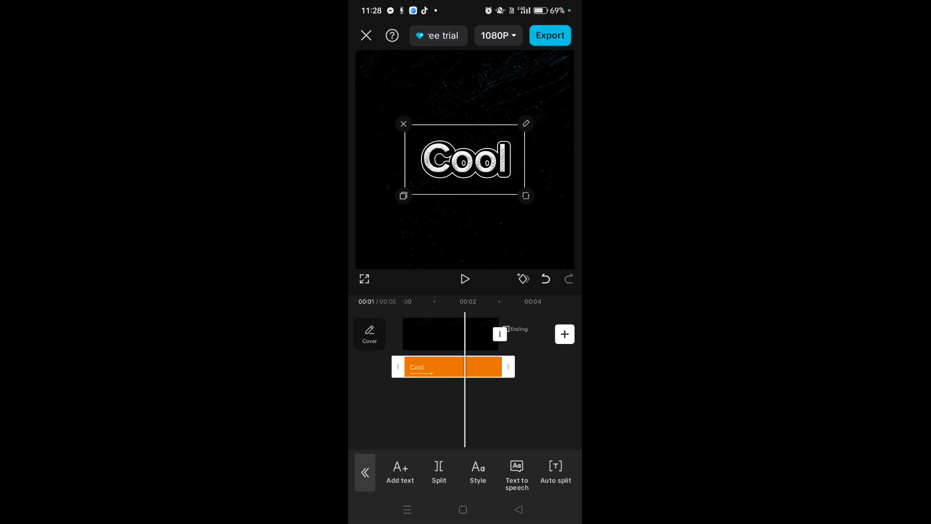
pyautogui.moveTo(470, 365); pyautogui.dragTo(533, 358)
pyautogui.moveTo(523, 467); pyautogui.dragTo(425, 390)
pyautogui.moveTo(486, 464); pyautogui.dragTo(437, 437)
pyautogui.moveTo(467, 473); pyautogui.dragTo(550, 453)
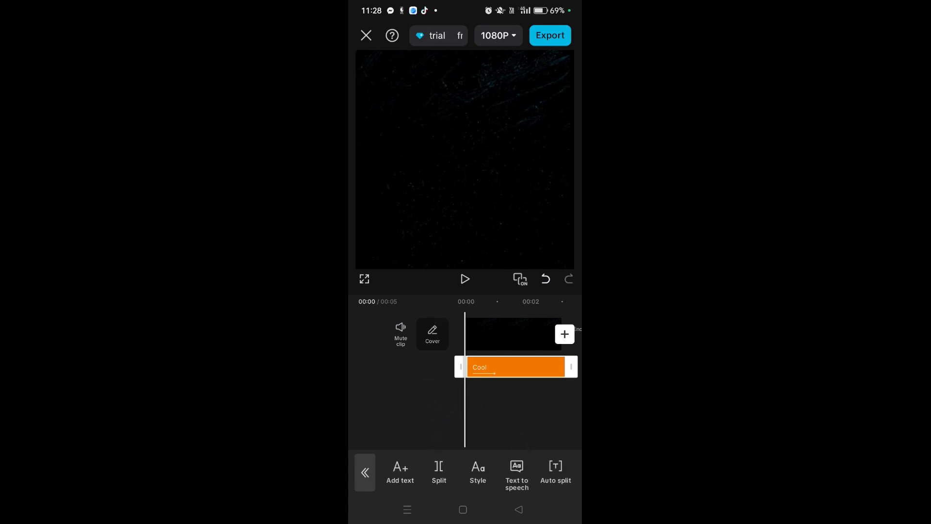
# Step: Play the mobile project from the start twice to review the Cool text's entrance animation
pyautogui.click(465, 278)
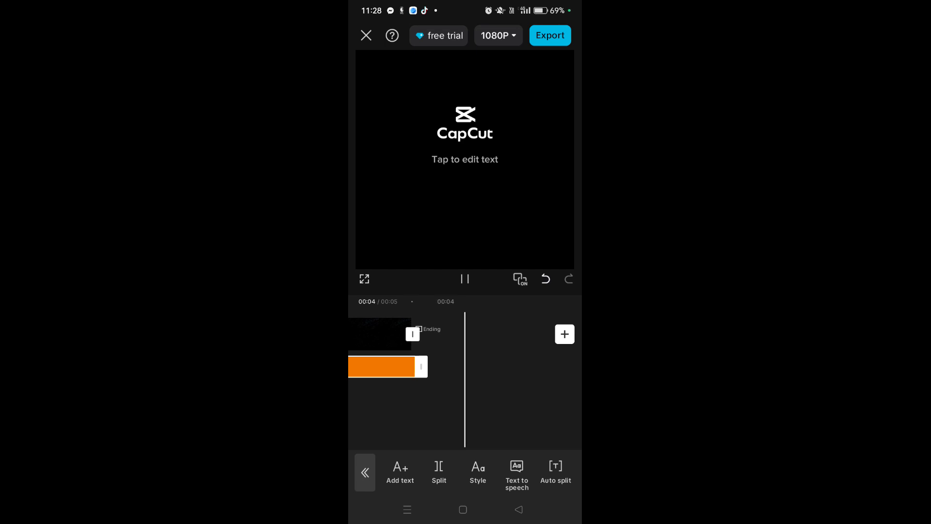
pyautogui.moveTo(426, 407); pyautogui.dragTo(509, 407)
pyautogui.moveTo(492, 333); pyautogui.dragTo(569, 260)
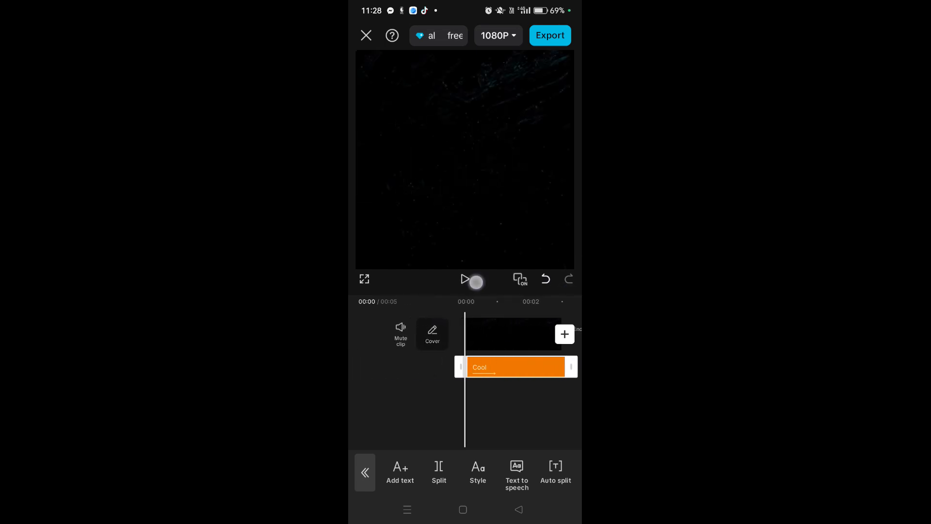
pyautogui.click(464, 278)
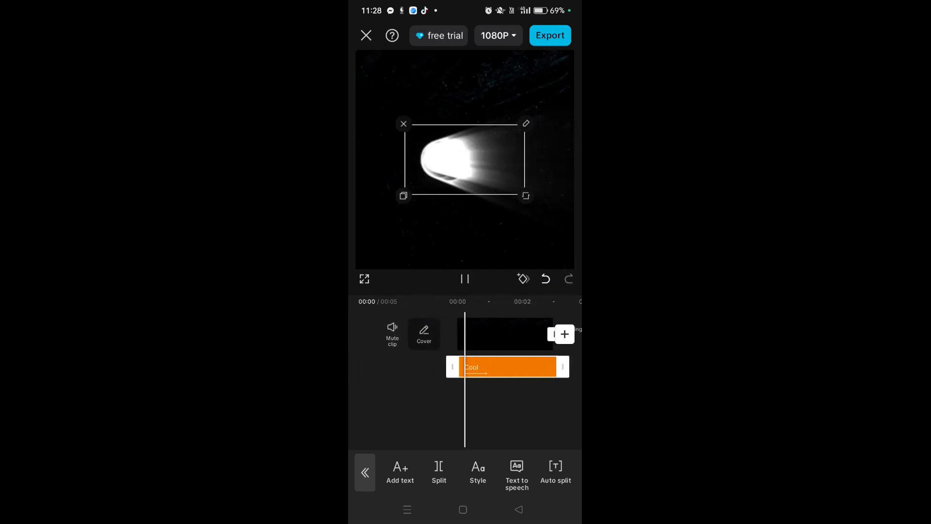